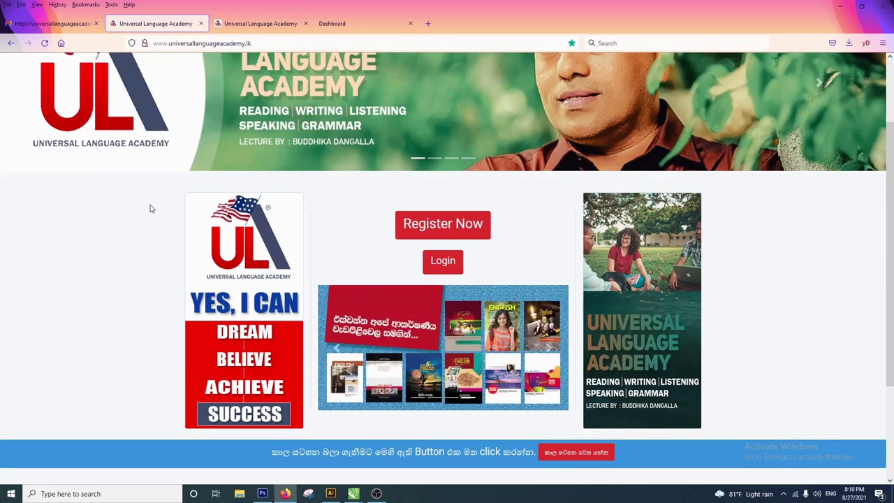
# - Scroll through the academy home page and open the red Register Now form
pyautogui.scroll(-1, 150, 208)
pyautogui.scroll(3, 150, 208)
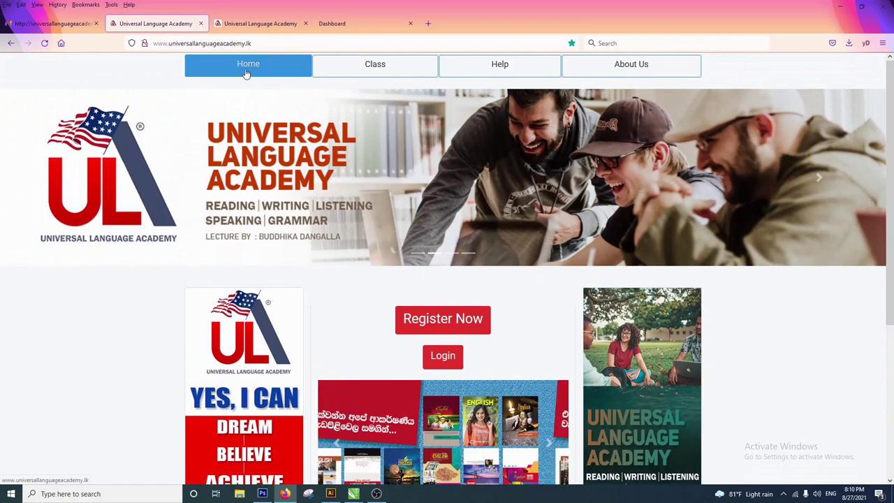
pyautogui.scroll(-2, 338, 237)
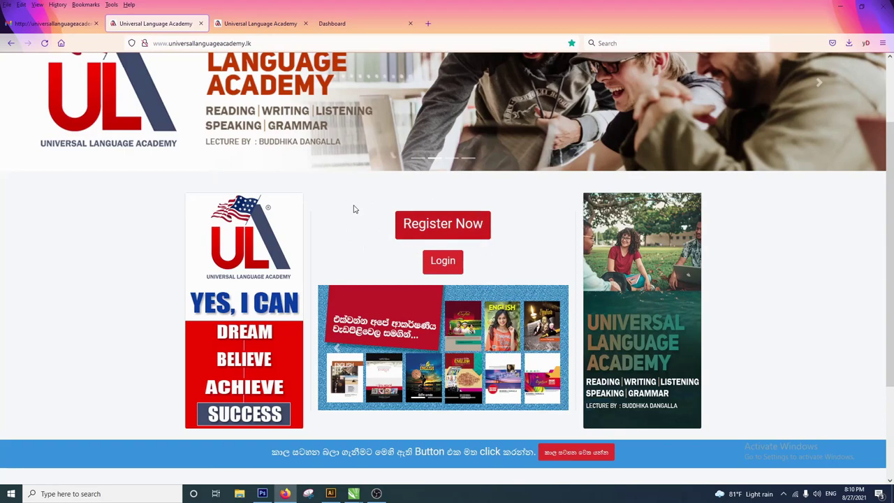
pyautogui.scroll(2, 341, 216)
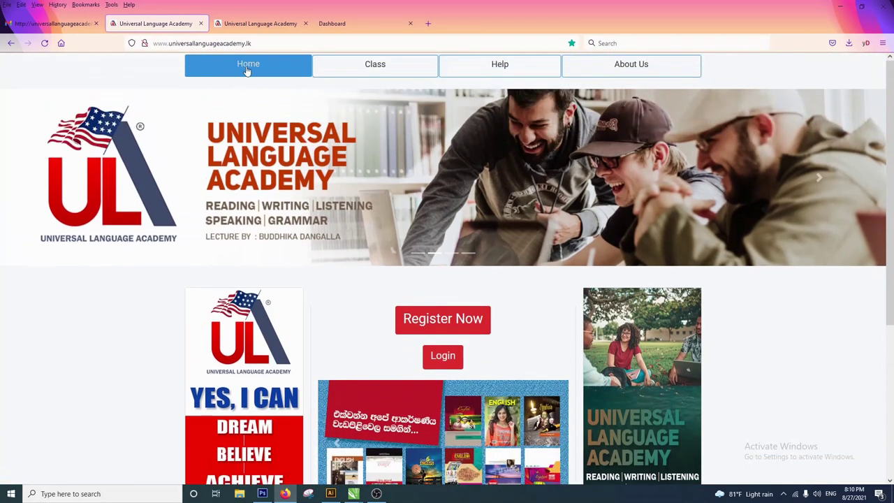
pyautogui.scroll(-1, 347, 195)
pyautogui.scroll(-2, 348, 194)
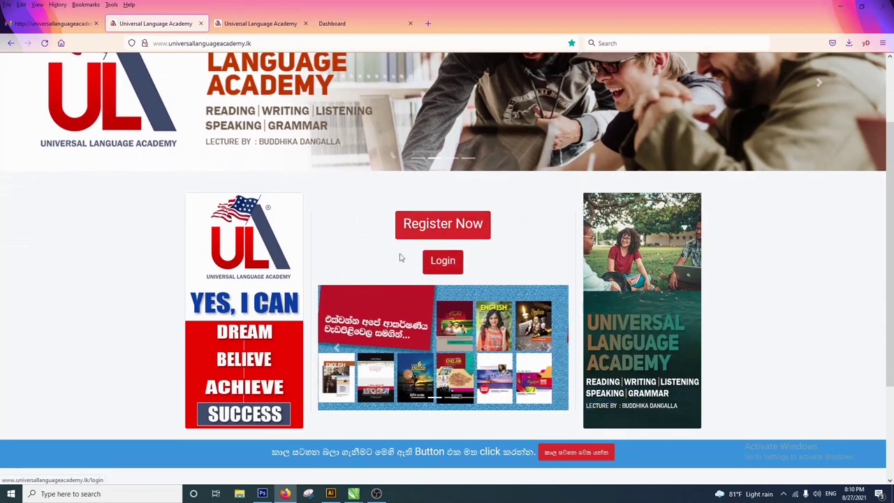
pyautogui.scroll(-1, 345, 192)
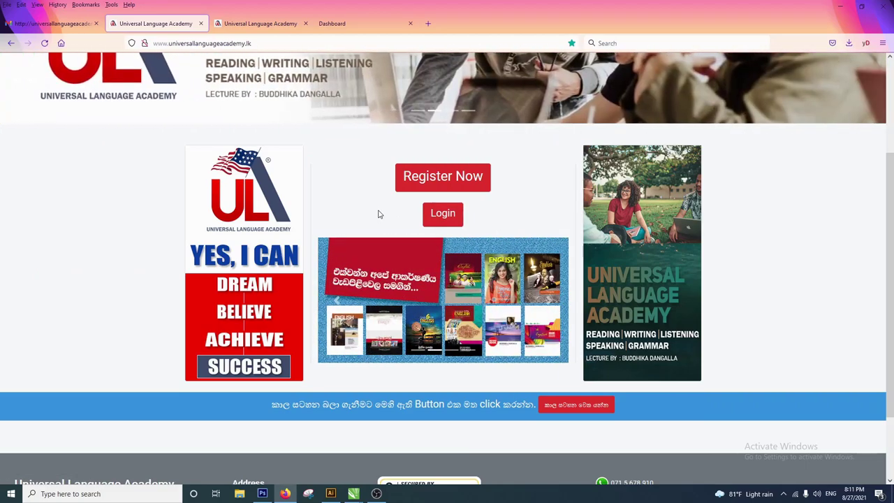
pyautogui.scroll(1, 361, 206)
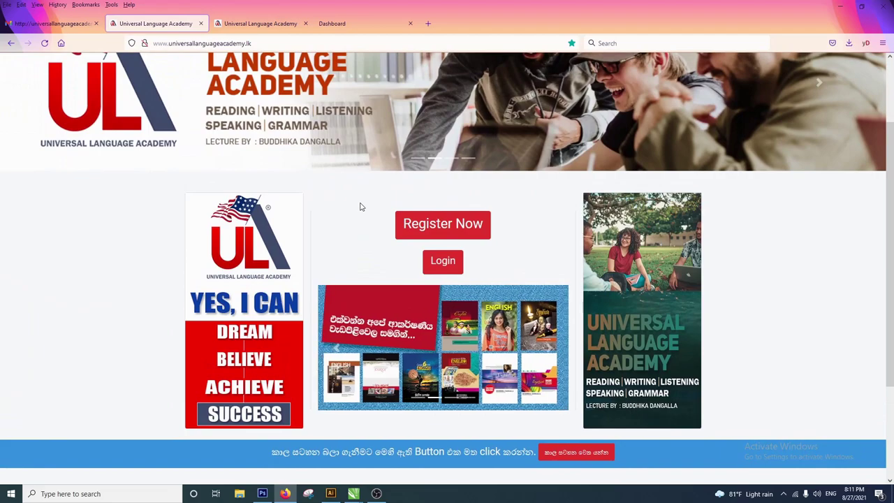
pyautogui.click(439, 229)
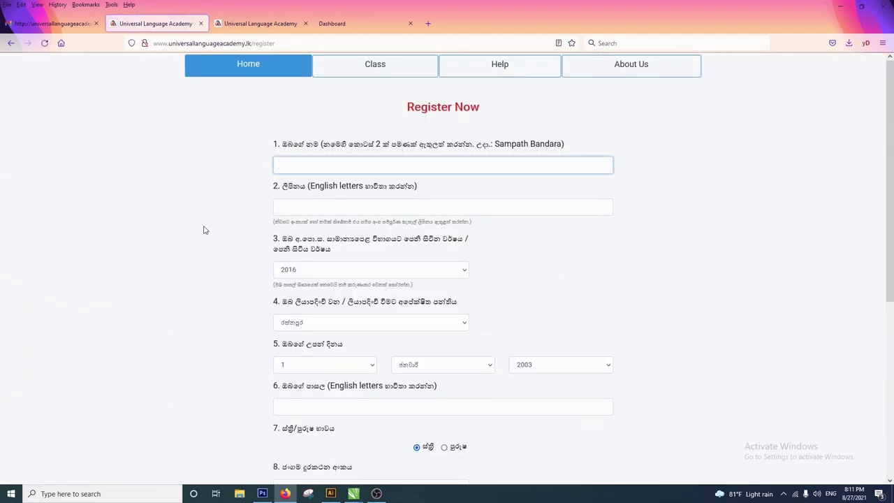
pyautogui.scroll(-1, 208, 236)
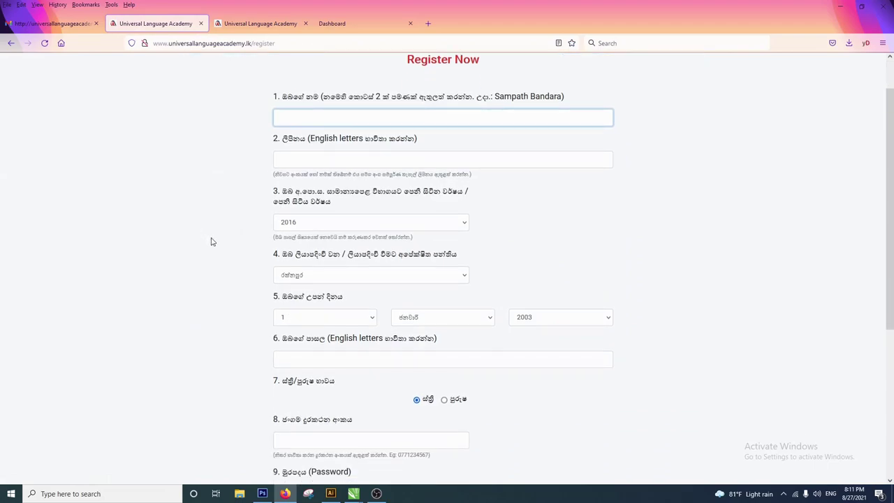
pyautogui.scroll(-2, 212, 242)
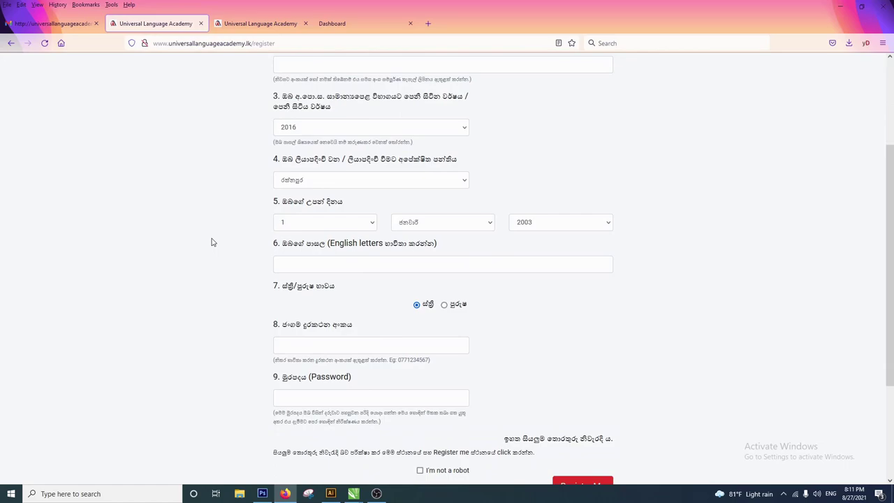
pyautogui.scroll(2, 212, 241)
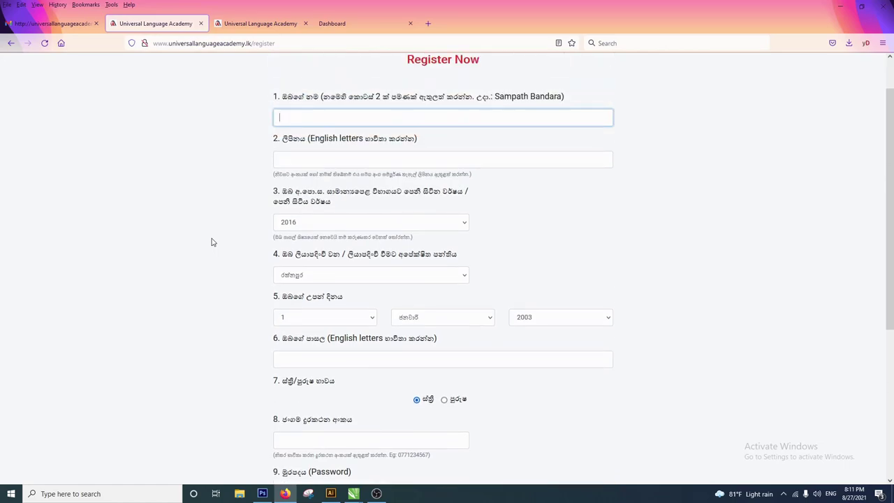
pyautogui.scroll(1, 212, 242)
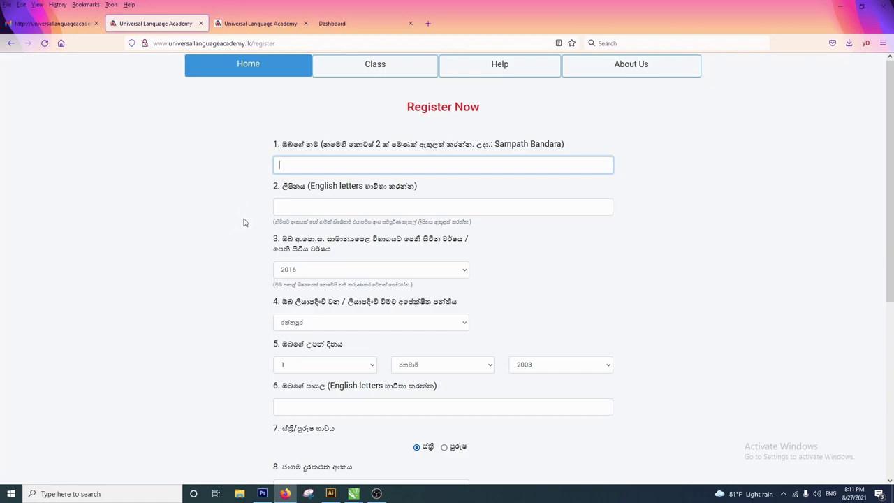
pyautogui.scroll(-3, 244, 222)
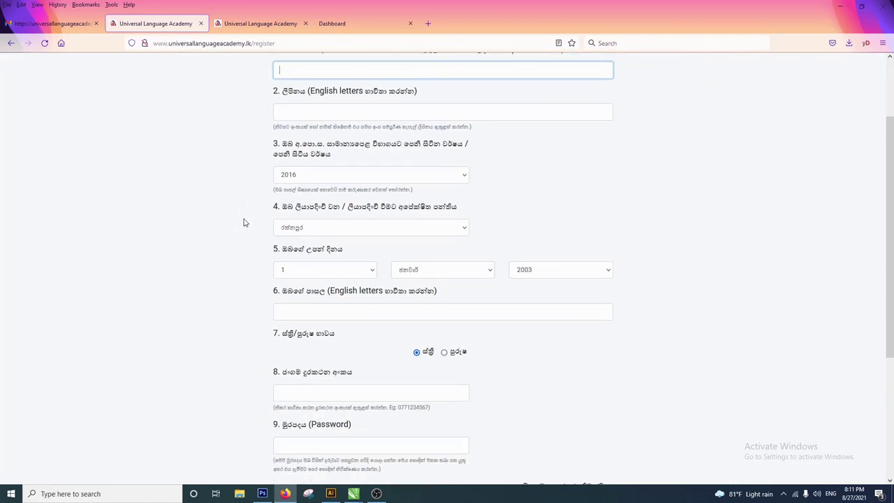
pyautogui.scroll(3, 244, 222)
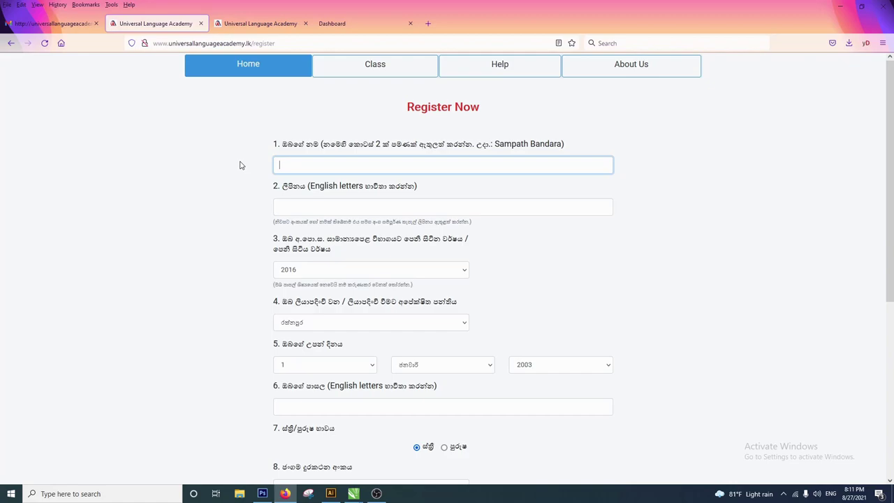
# - Enter the student's name from the autocomplete suggestion and correct its misspelled first name
pyautogui.write('Cha')
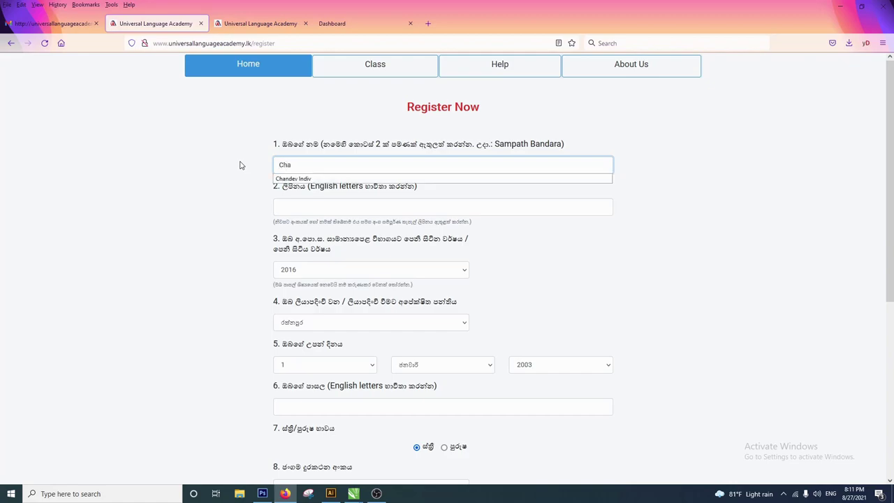
pyautogui.click(305, 179)
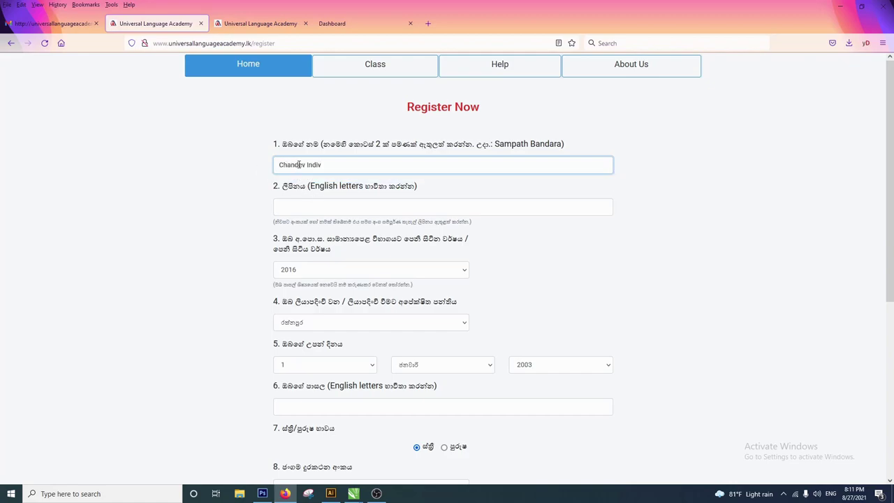
pyautogui.click(302, 164)
pyautogui.press('BackSpace')
pyautogui.press('BackSpace')
pyautogui.write('iv')
# - Fill the address field with the suggested home address starting '174'
pyautogui.click(297, 205)
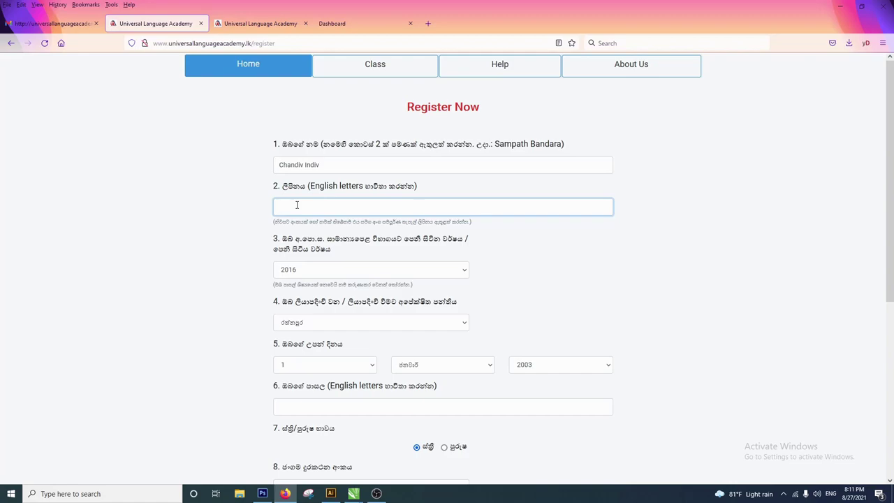
pyautogui.write('174')
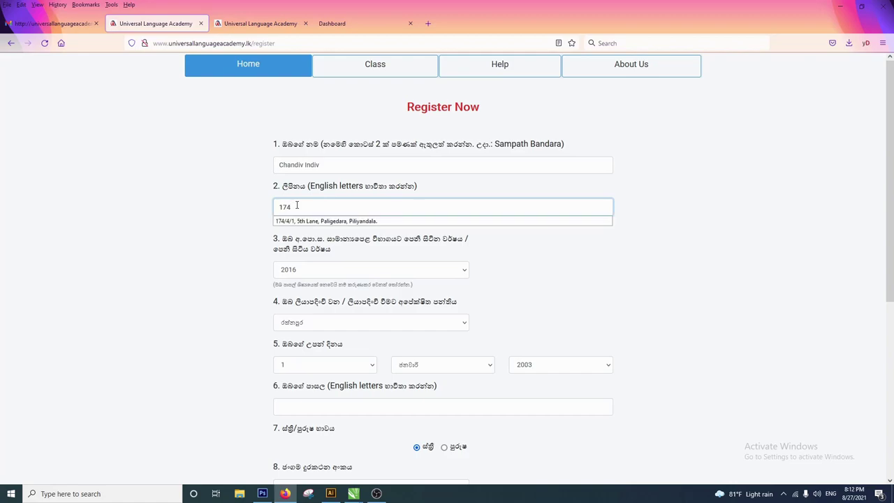
pyautogui.click(296, 221)
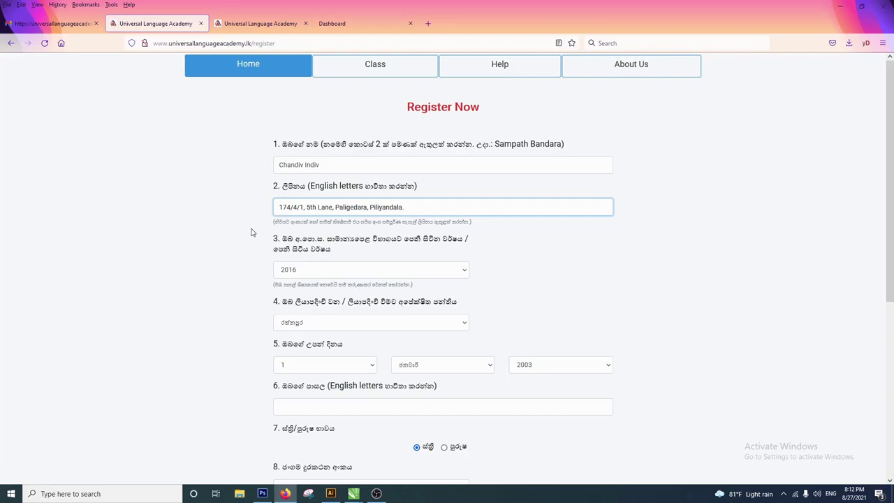
pyautogui.click(280, 164)
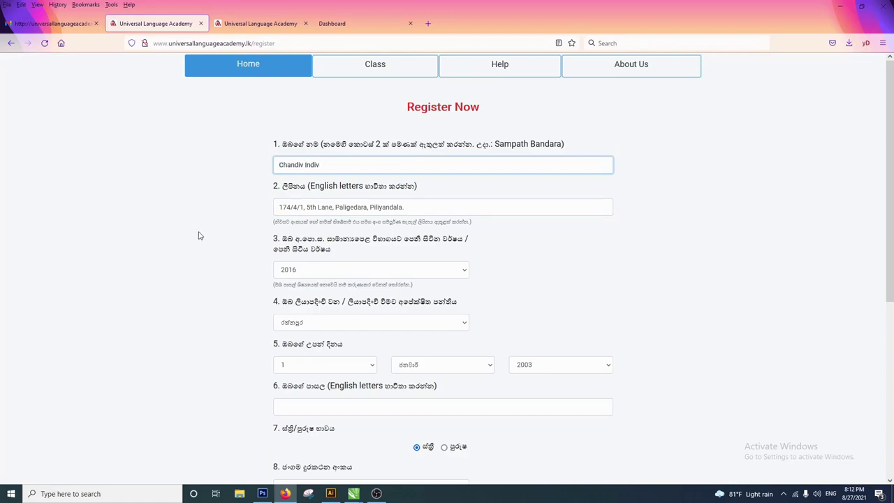
# - Scroll down and open the question 3 exam-year dropdown, currently showing 2016
pyautogui.scroll(-1, 251, 202)
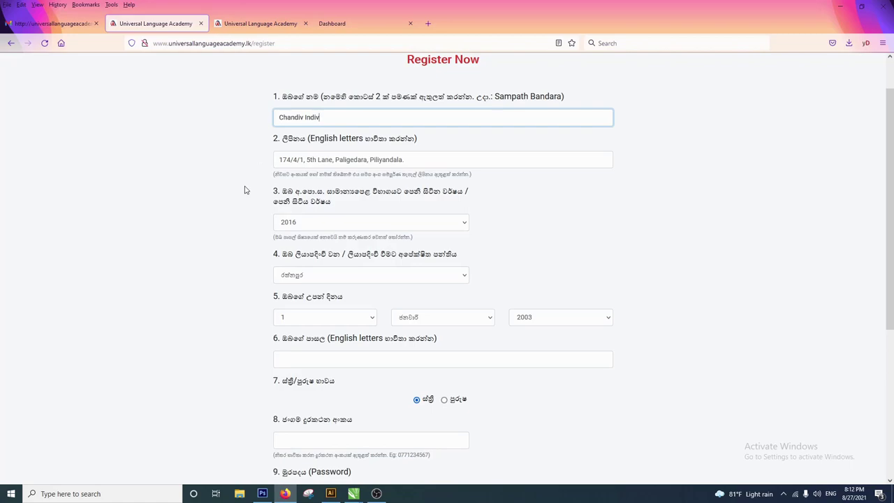
pyautogui.scroll(-1, 244, 196)
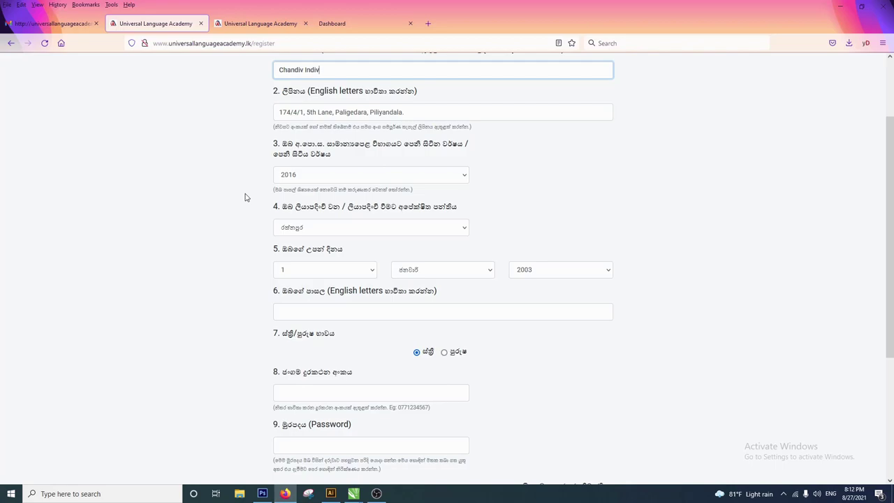
pyautogui.click(336, 174)
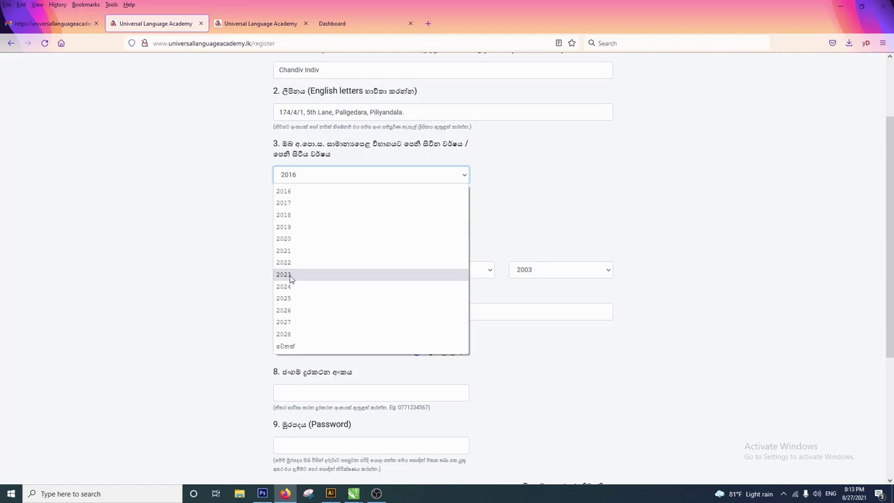
# - Set the exam year to 2023 and the class type to Online
pyautogui.click(294, 274)
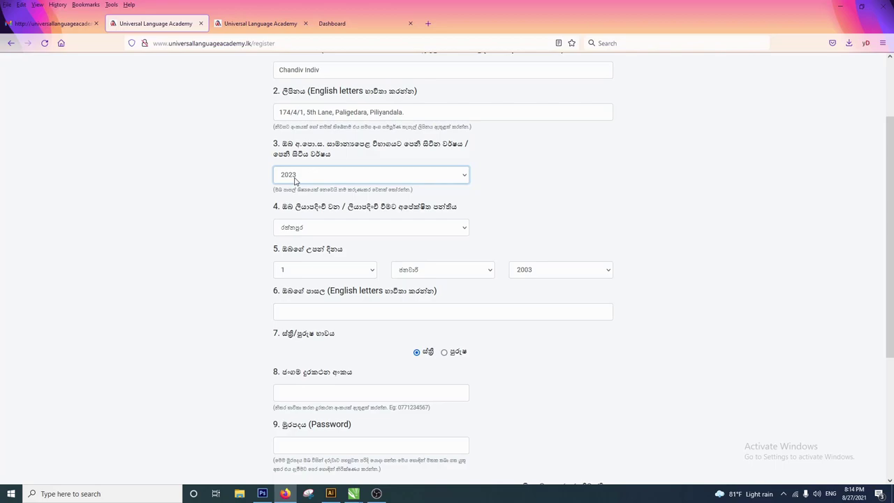
pyautogui.click(307, 228)
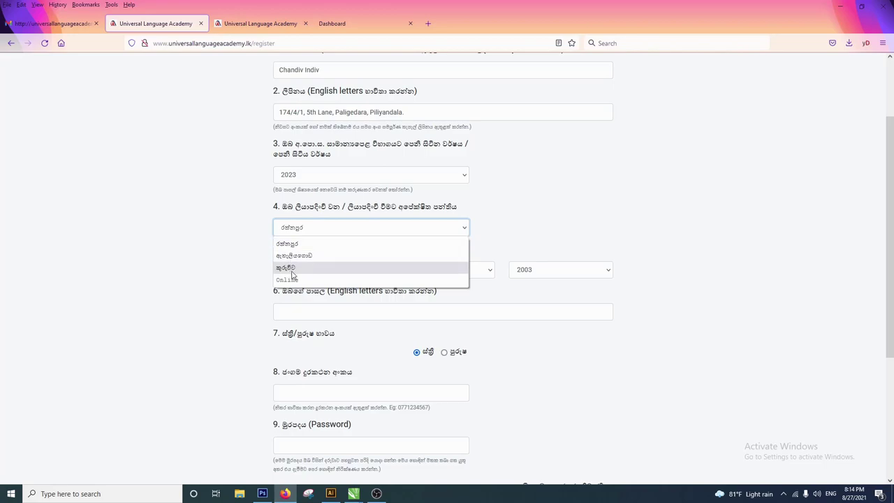
pyautogui.click(307, 280)
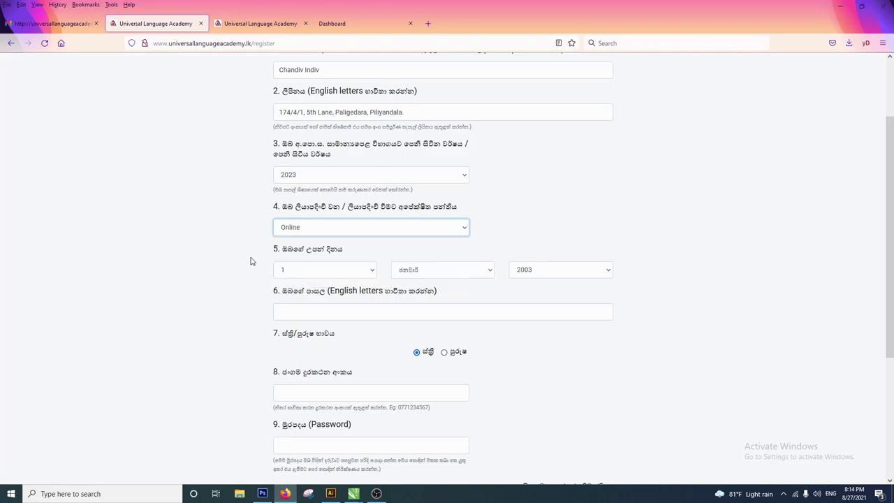
pyautogui.scroll(-1, 250, 261)
pyautogui.click(296, 187)
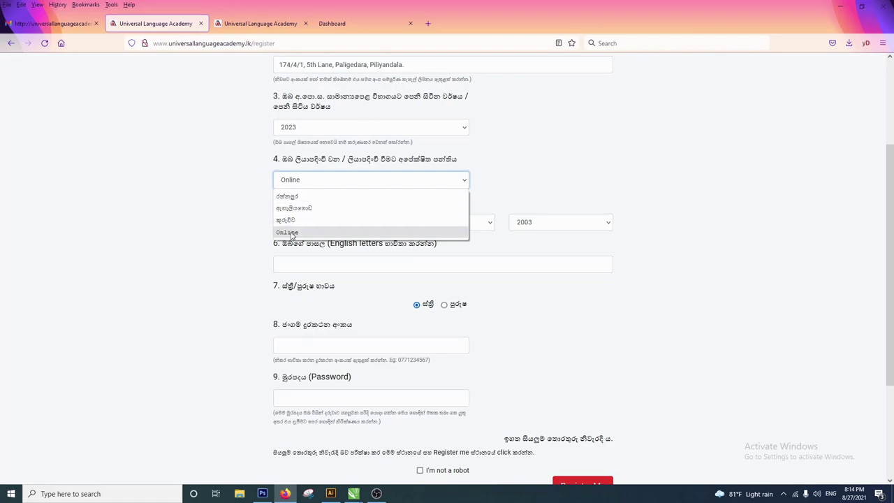
pyautogui.click(286, 232)
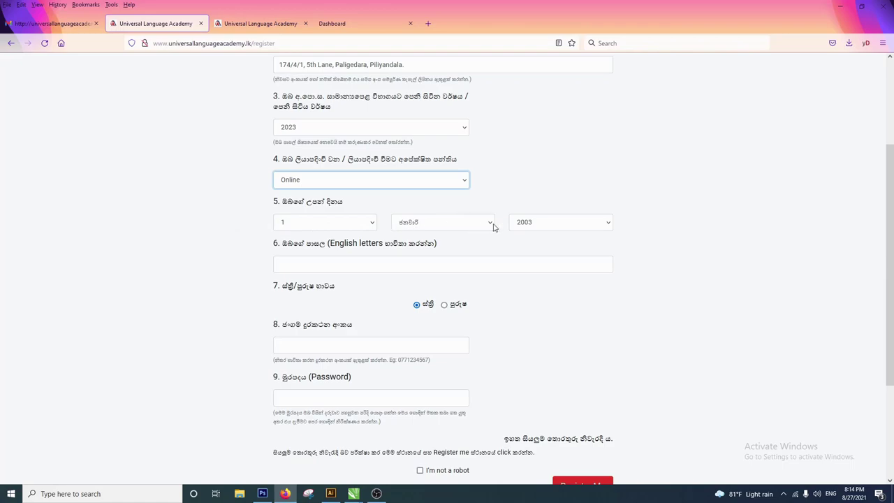
# - Set the date of birth to 6 March 2006
pyautogui.click(526, 223)
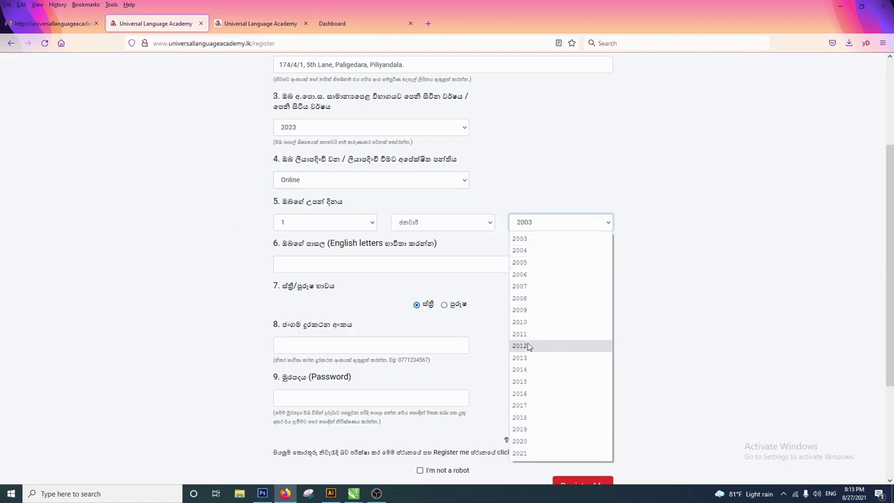
pyautogui.click(518, 274)
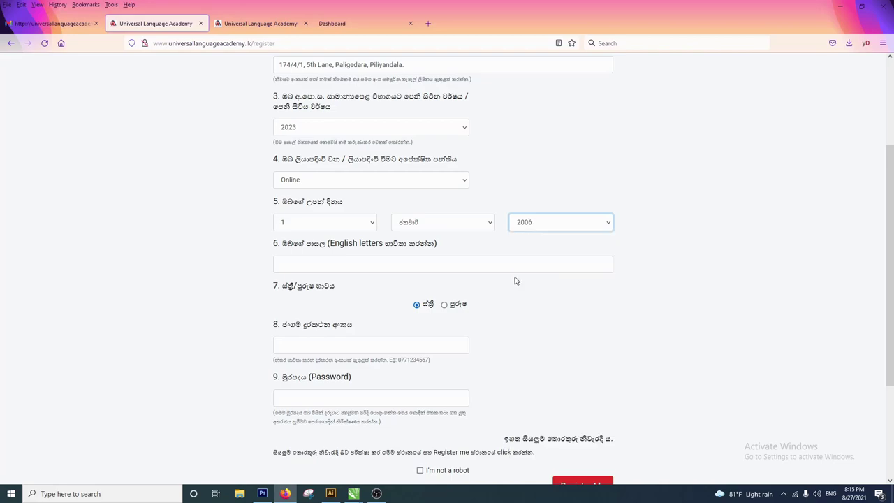
pyautogui.click(445, 229)
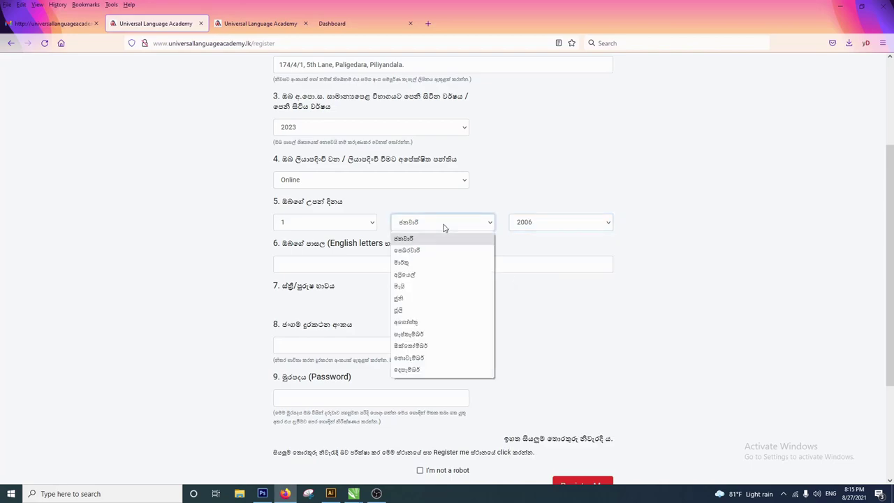
pyautogui.click(410, 263)
pyautogui.click(322, 231)
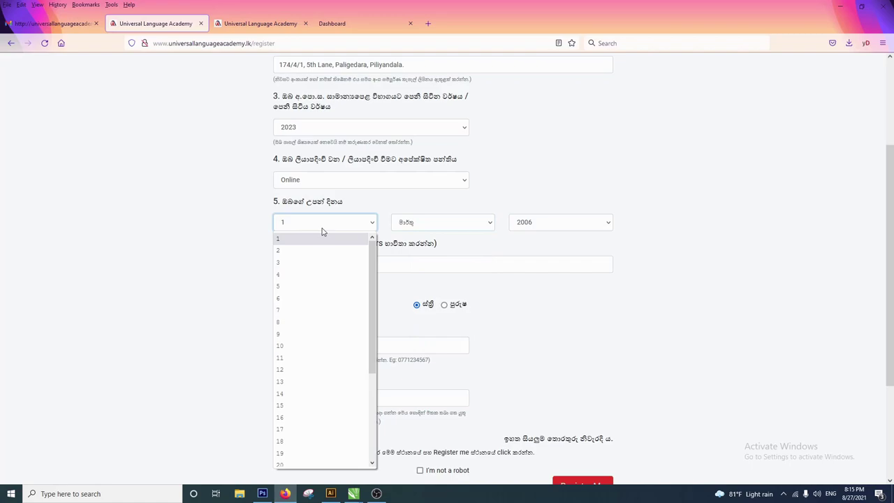
pyautogui.click(296, 306)
pyautogui.scroll(-1, 165, 303)
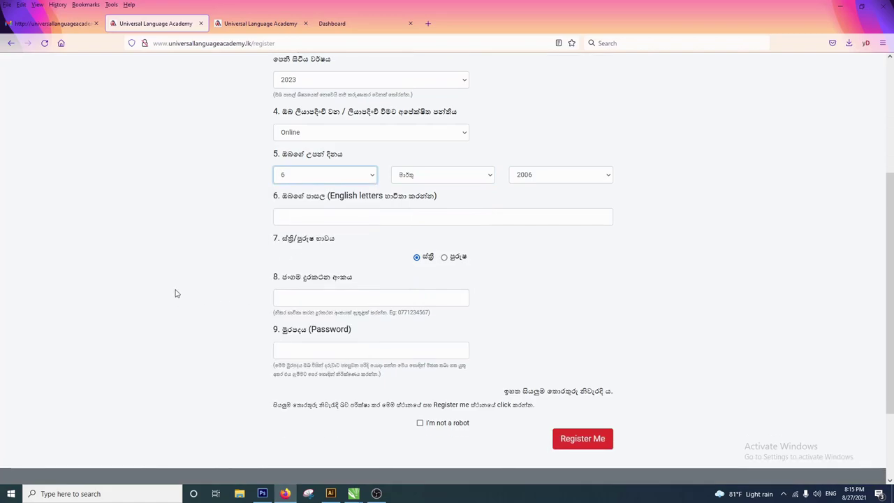
pyautogui.click(292, 214)
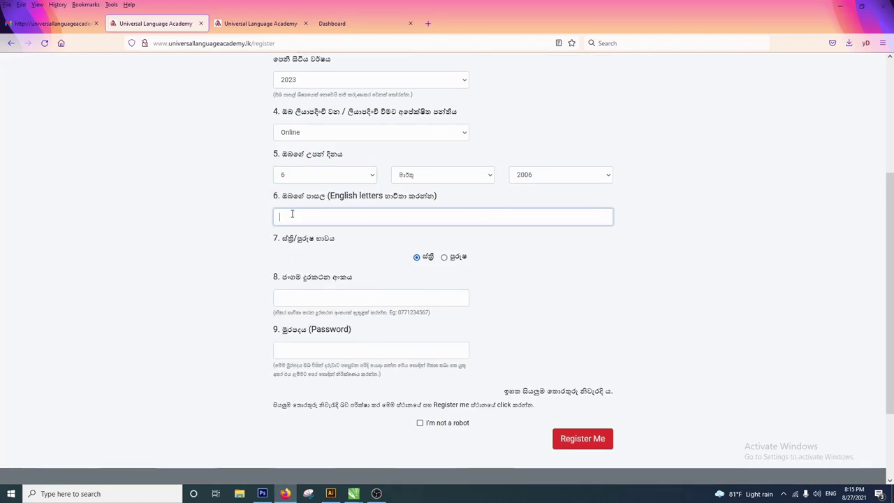
# - Enter Isipathana College as the school using the autocomplete suggestion
pyautogui.write('Is')
pyautogui.press('Down')
pyautogui.press('Return')
pyautogui.scroll(-1, 189, 260)
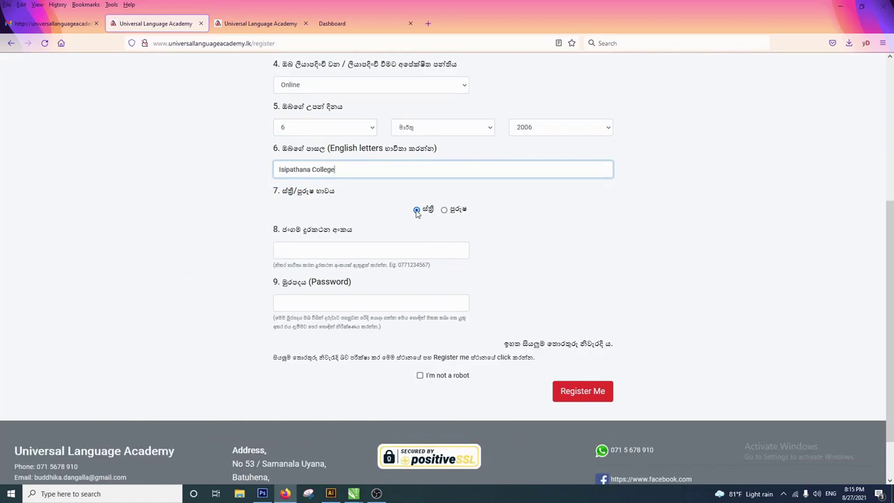
# - Select පුරුෂ (male) as the gender
pyautogui.click(444, 211)
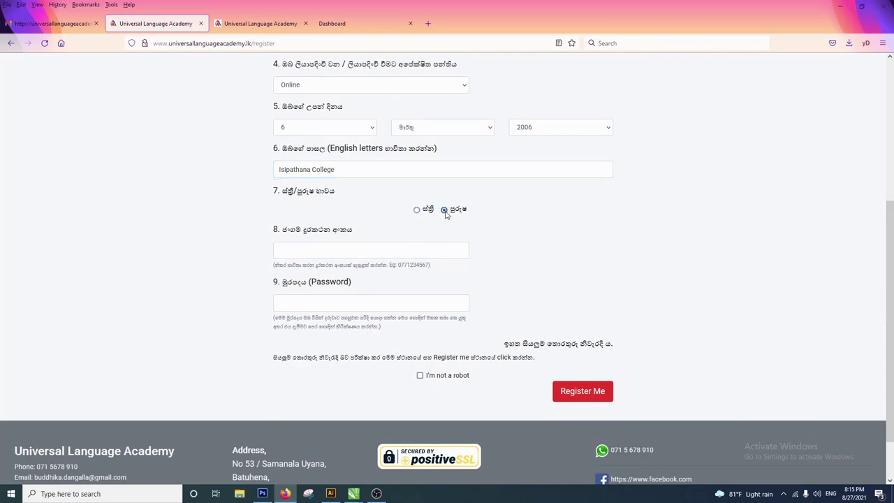
pyautogui.click(416, 209)
pyautogui.click(444, 210)
pyautogui.scroll(2, 191, 234)
pyautogui.scroll(2, 192, 233)
pyautogui.scroll(-3, 192, 234)
pyautogui.scroll(-1, 192, 234)
pyautogui.scroll(3, 193, 234)
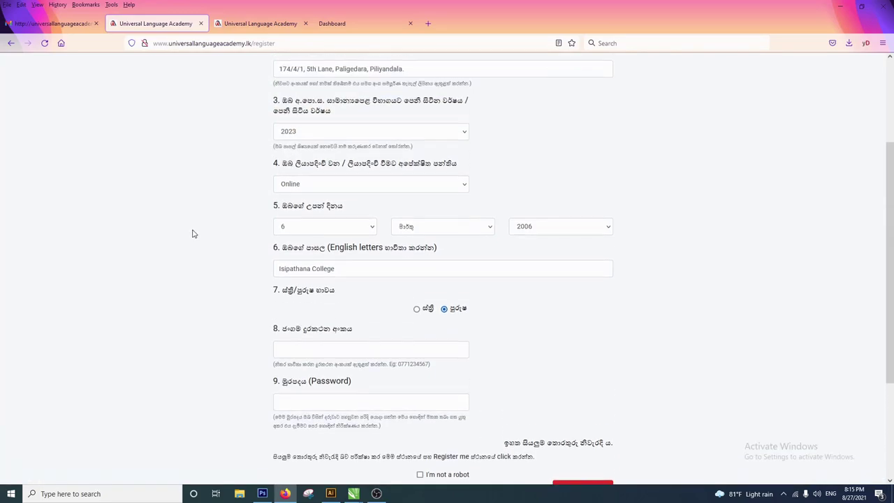
pyautogui.scroll(-3, 195, 234)
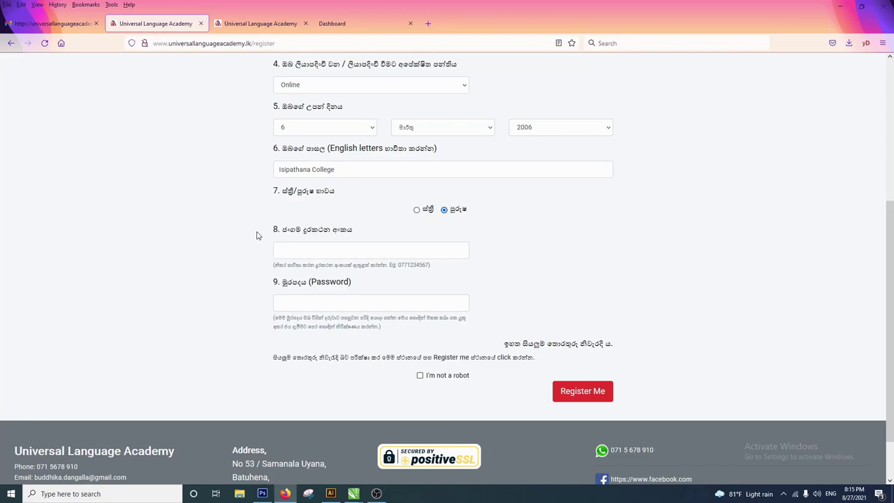
pyautogui.click(293, 251)
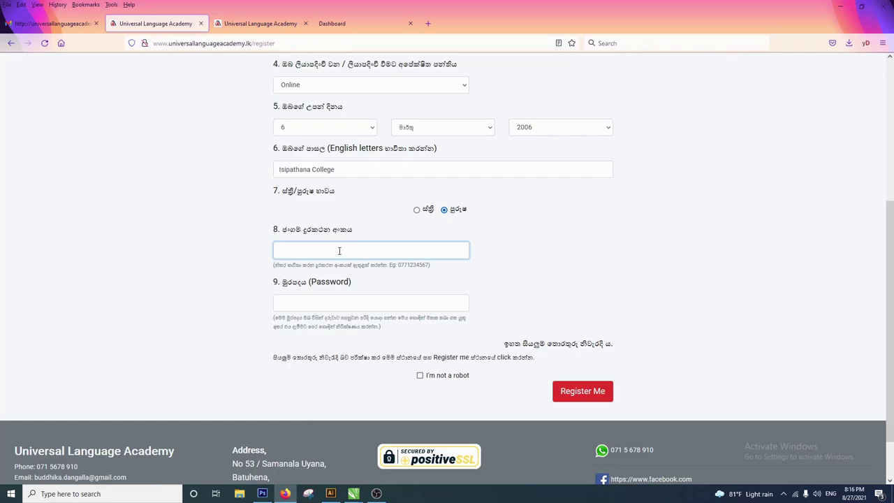
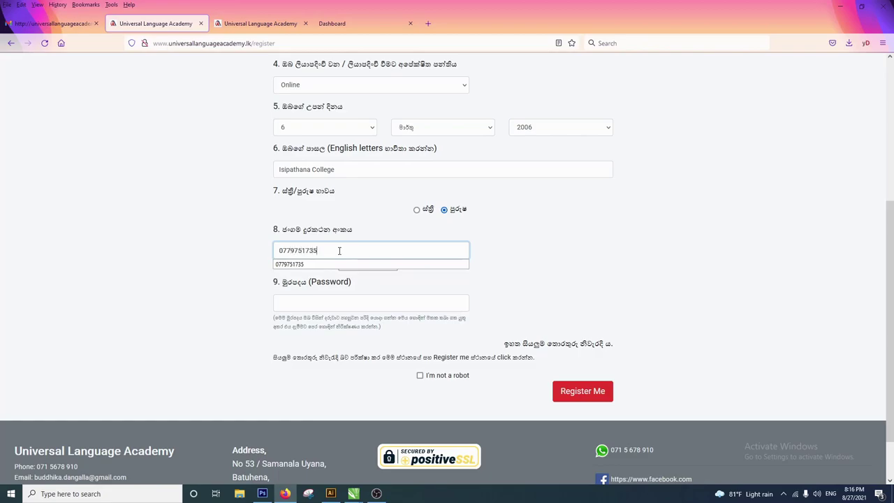
# - Enter the student's mobile number in question 8 and dismiss the autofill suggestion
pyautogui.click(352, 250)
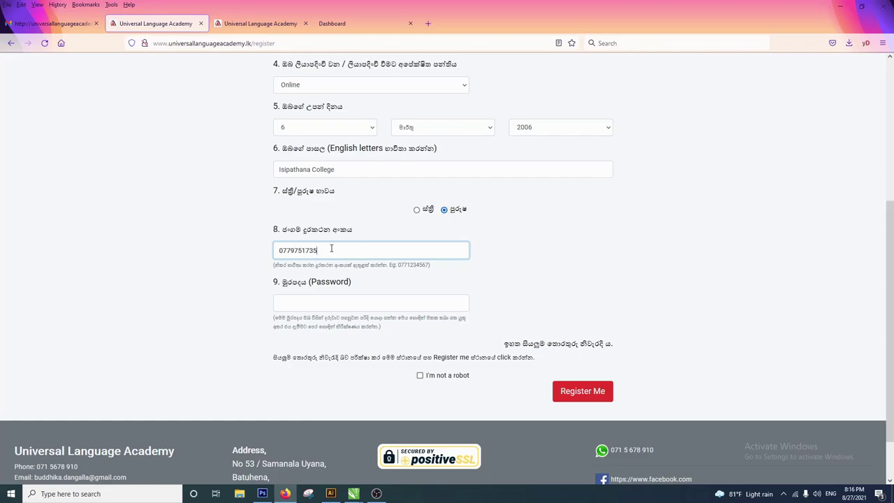
pyautogui.doubleClick(331, 249)
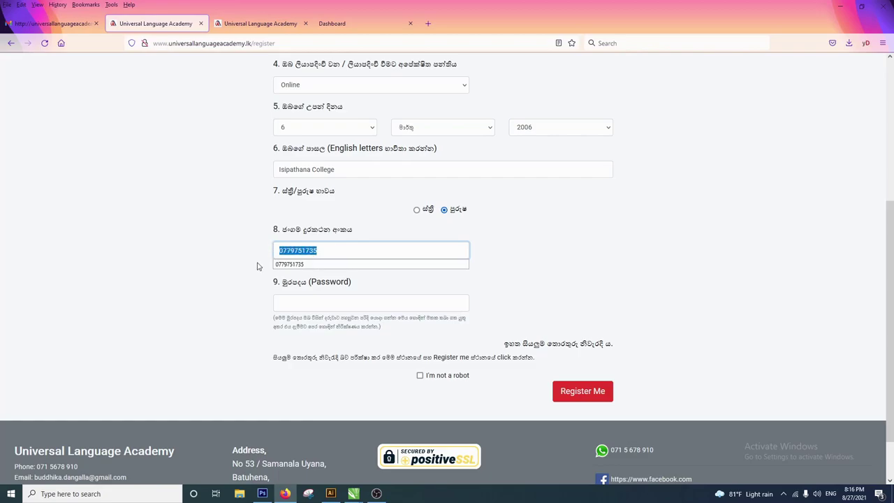
pyautogui.click(256, 266)
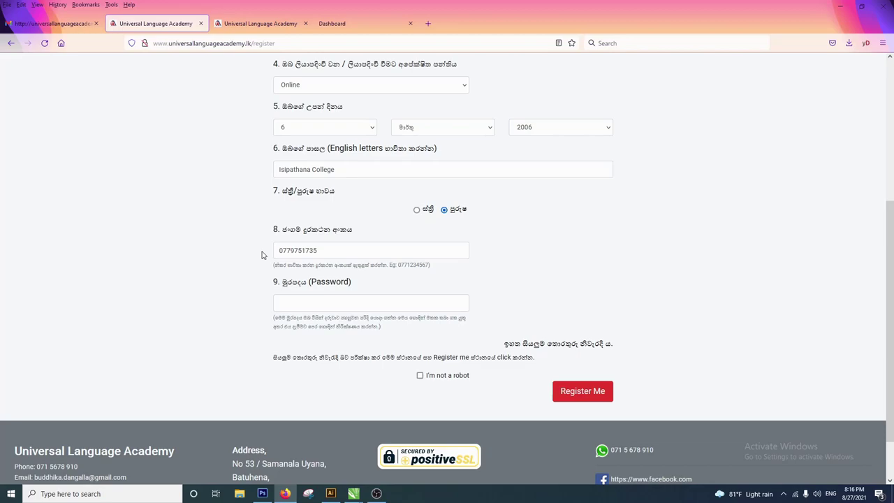
# - Type the student's chosen password into the Password field, fixing initial typos
pyautogui.scroll(-2, 262, 255)
pyautogui.click(279, 257)
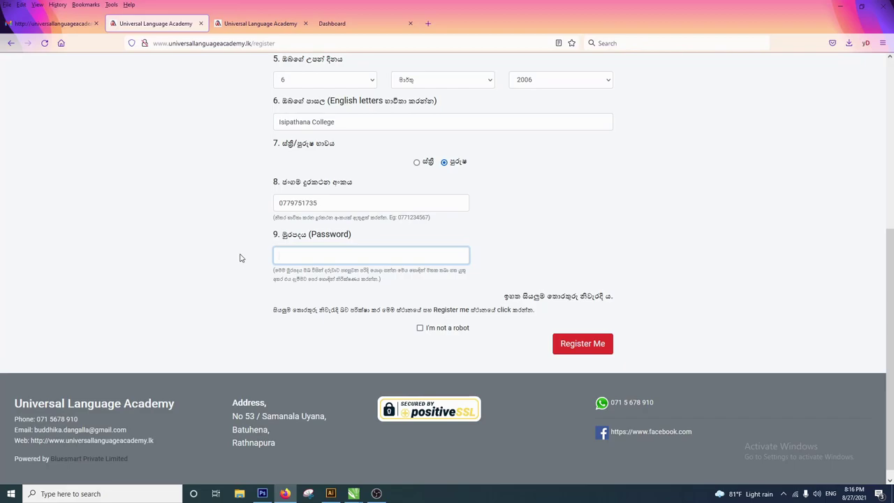
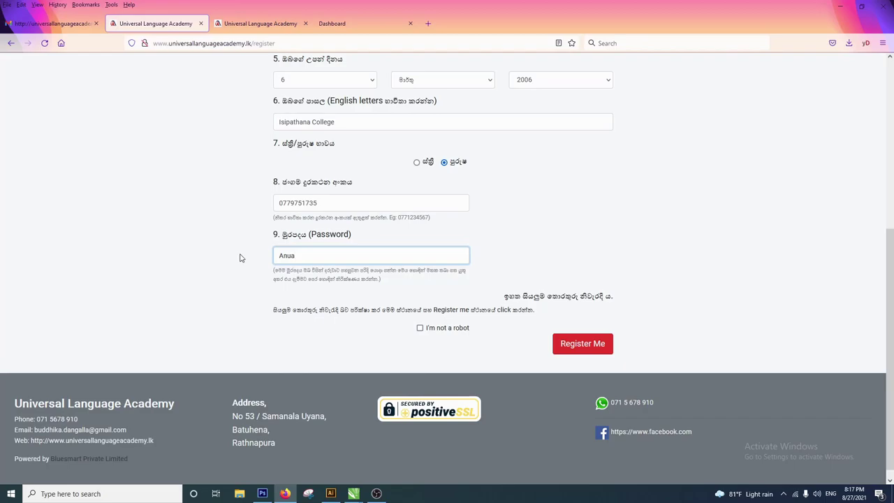
# - Adjust the password's letter case and add a leading '*' symbol
pyautogui.moveTo(321, 257); pyautogui.dragTo(265, 256)
pyautogui.click(280, 258)
pyautogui.press('Delete')
pyautogui.write('a')
pyautogui.click(277, 256)
pyautogui.moveTo(290, 255); pyautogui.dragTo(295, 256)
pyautogui.write('A')
pyautogui.click(322, 259)
pyautogui.click(276, 256)
pyautogui.write('*')
pyautogui.moveTo(316, 257); pyautogui.dragTo(263, 258)
# - Review the form, tick "I'm not a robot" and submit with Register Me
pyautogui.click(266, 276)
pyautogui.scroll(-1, 266, 276)
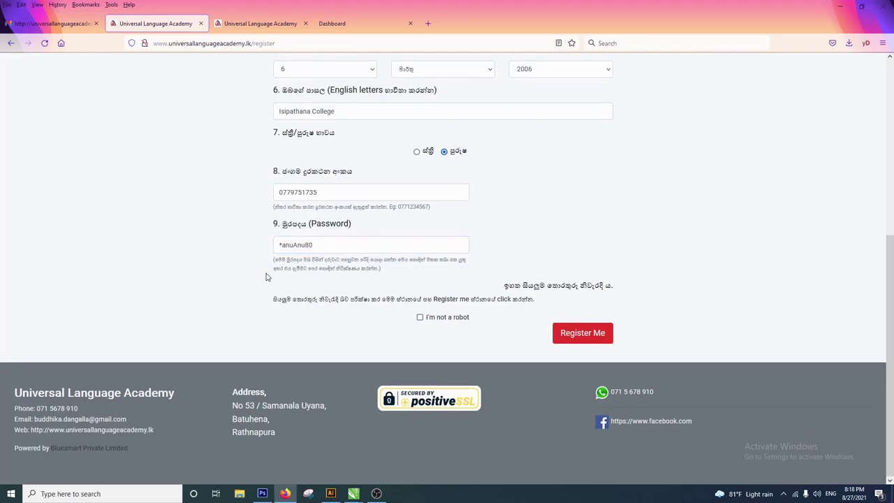
pyautogui.scroll(5, 266, 277)
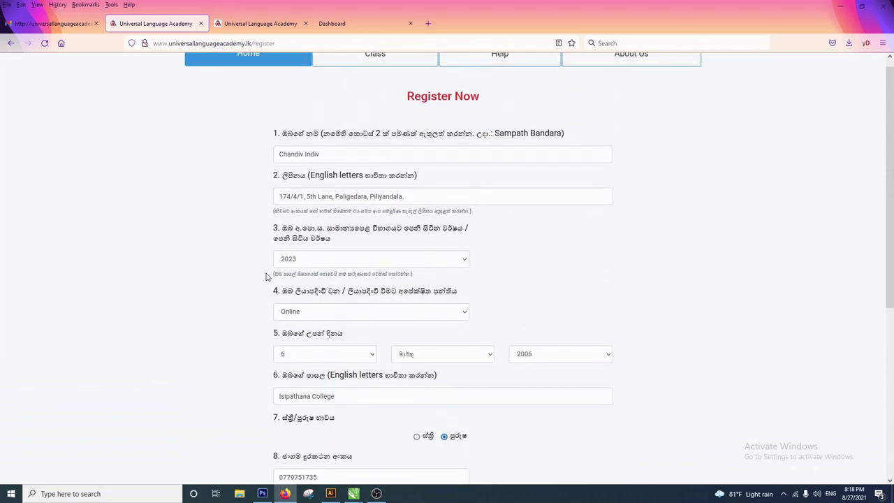
pyautogui.scroll(-2, 266, 277)
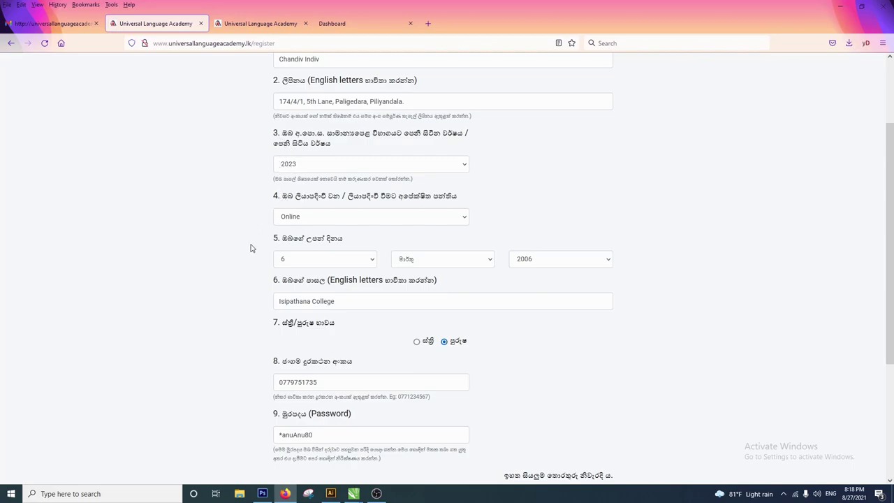
pyautogui.scroll(-4, 251, 249)
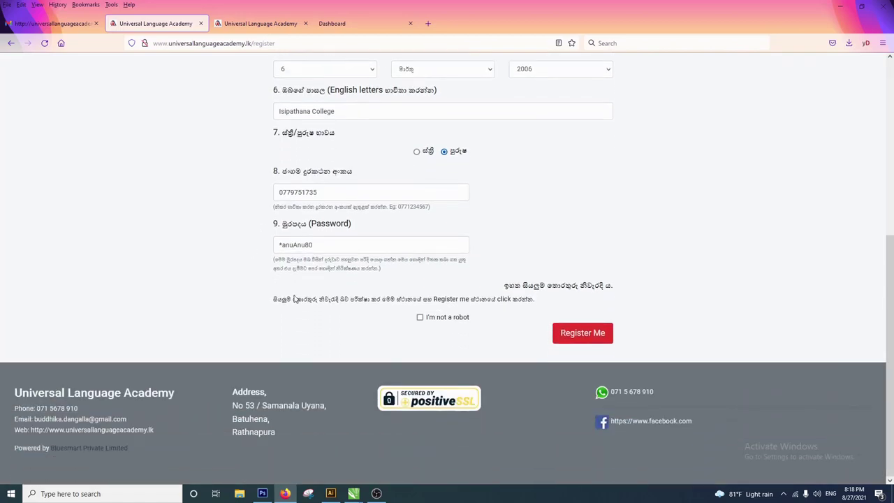
pyautogui.click(419, 317)
pyautogui.click(577, 335)
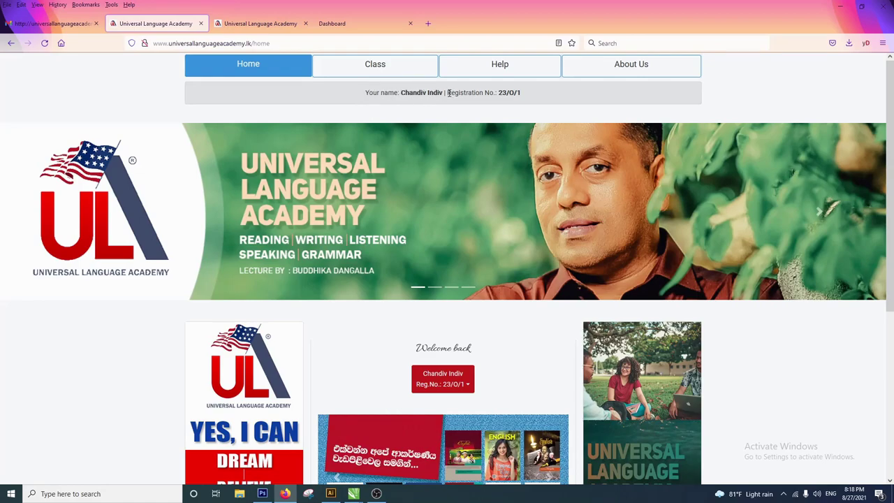
# - Highlight the new registration number shown in the welcome greeting
pyautogui.moveTo(446, 92); pyautogui.dragTo(520, 94)
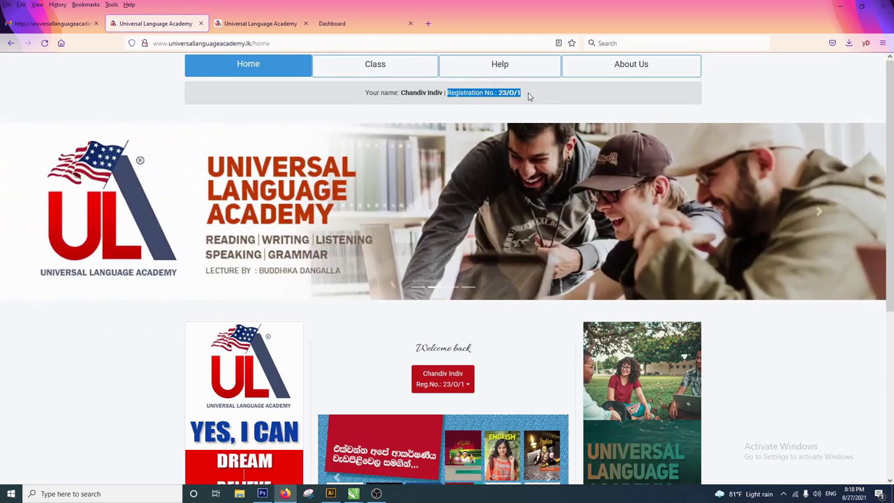
pyautogui.click(517, 96)
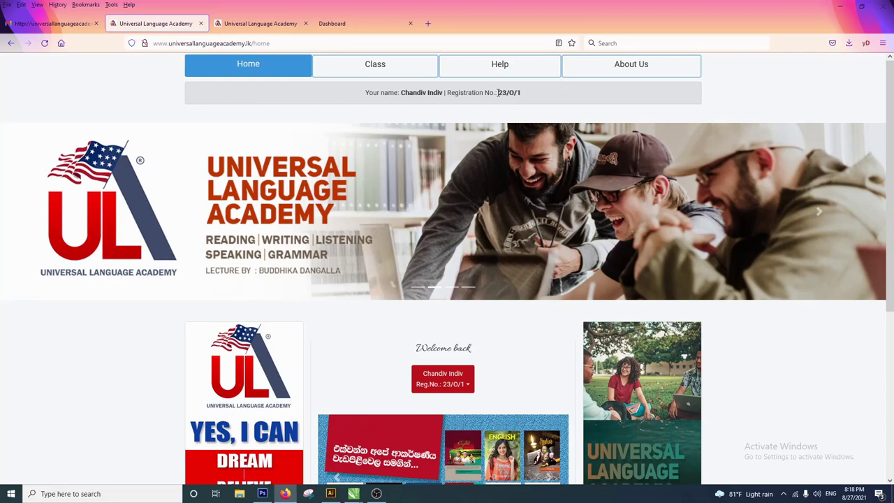
pyautogui.moveTo(498, 92); pyautogui.dragTo(507, 93)
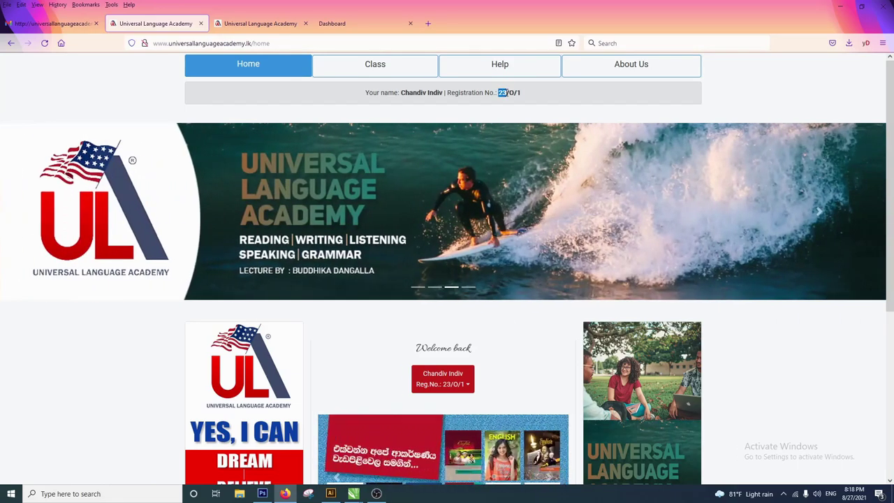
pyautogui.moveTo(507, 93); pyautogui.dragTo(516, 92)
# - Open the red name/Reg.No. account menu under Welcome back
pyautogui.scroll(-1, 346, 200)
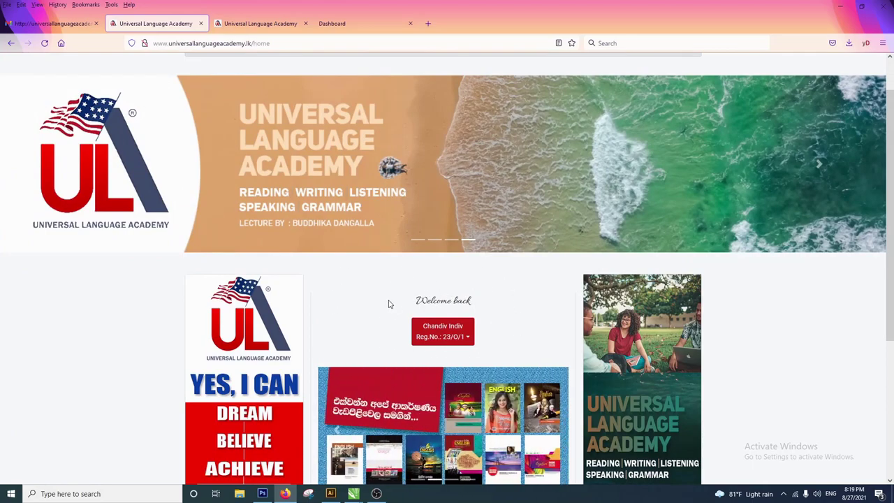
pyautogui.scroll(-1, 389, 304)
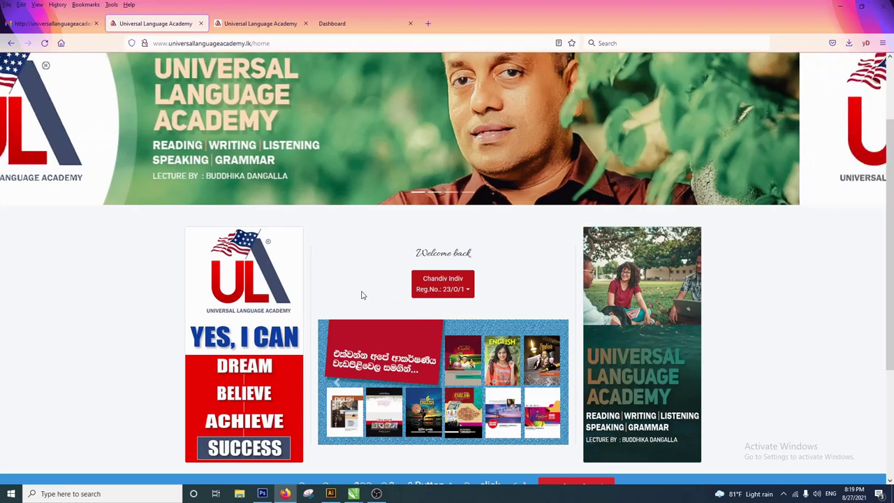
pyautogui.click(470, 294)
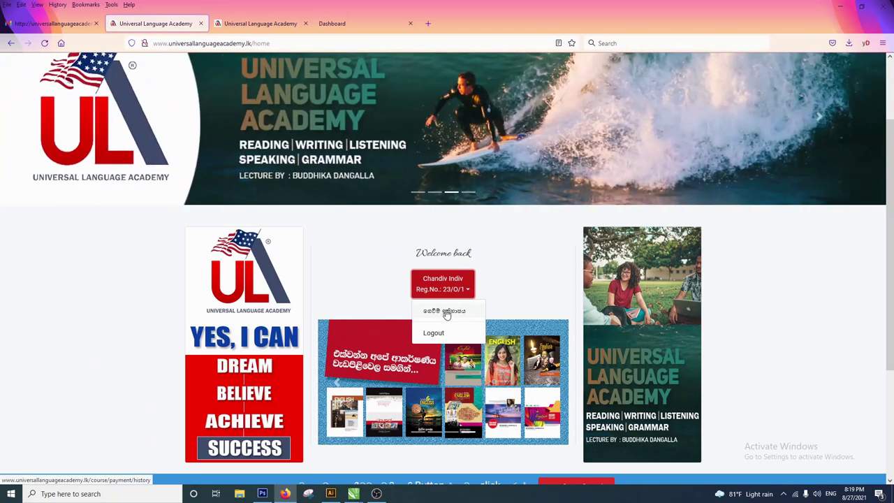
# - Check the empty payment history, then return to the Home page and scroll it
pyautogui.click(445, 313)
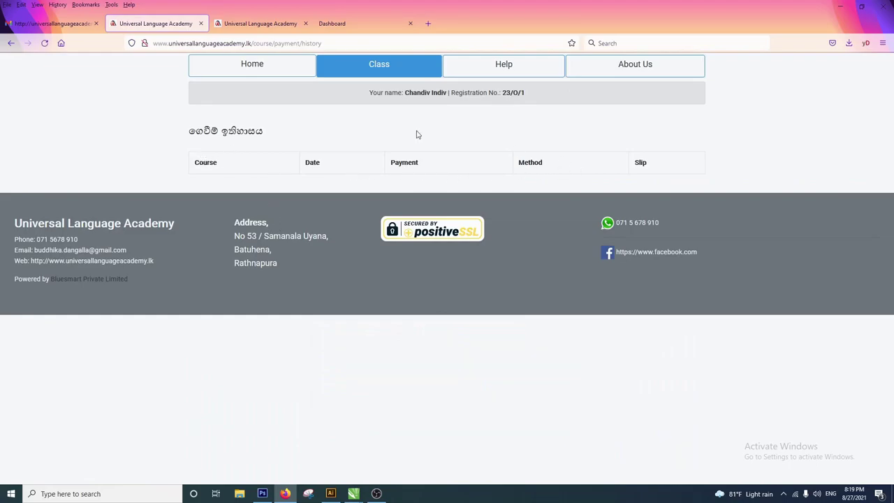
pyautogui.click(246, 73)
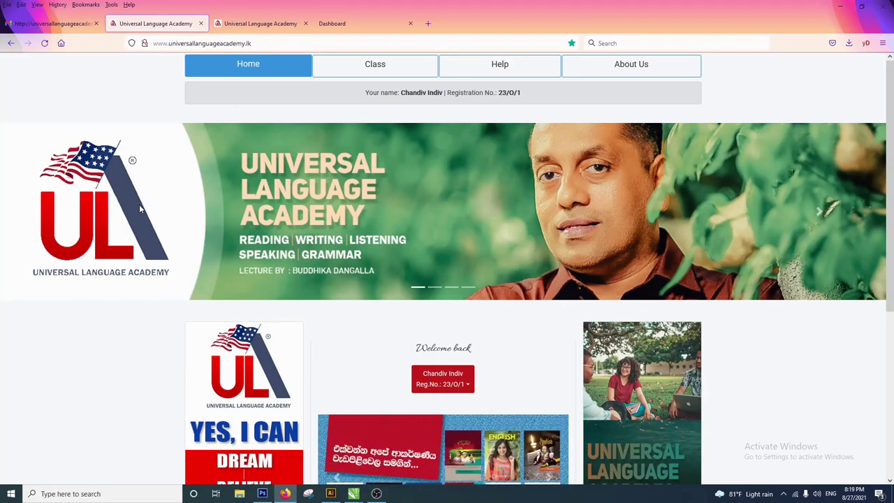
pyautogui.scroll(-1, 141, 220)
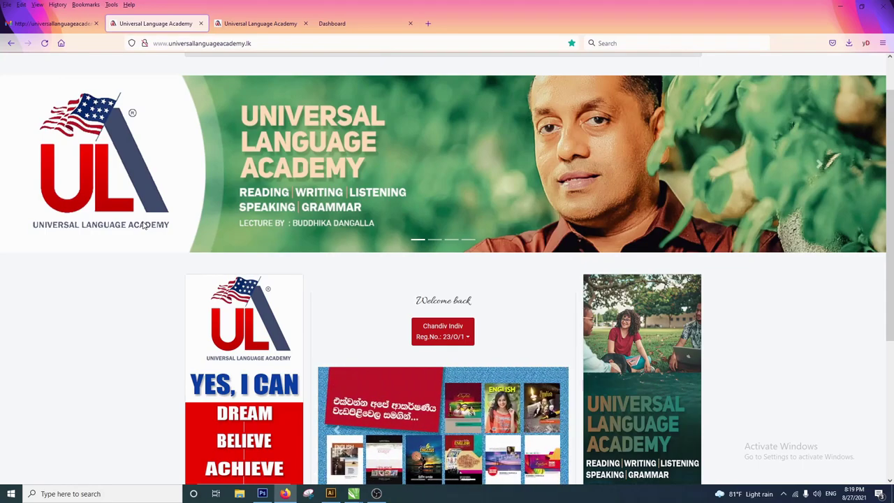
pyautogui.scroll(1, 142, 223)
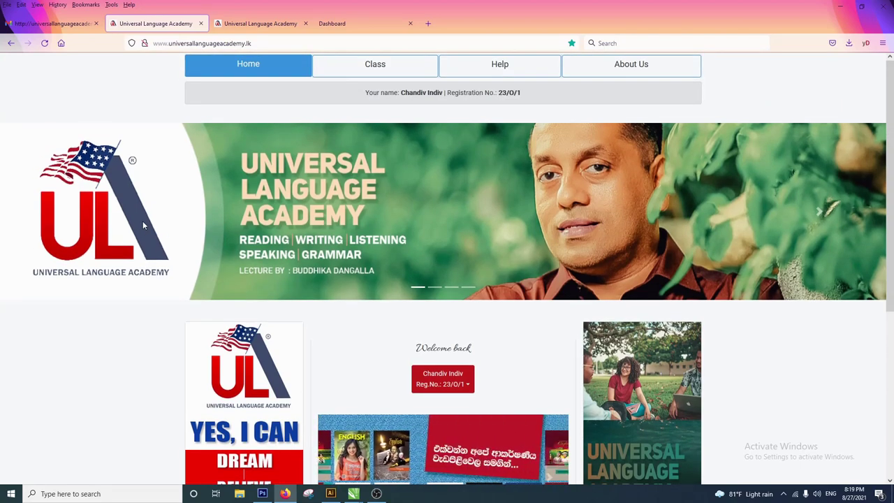
pyautogui.scroll(-1, 143, 220)
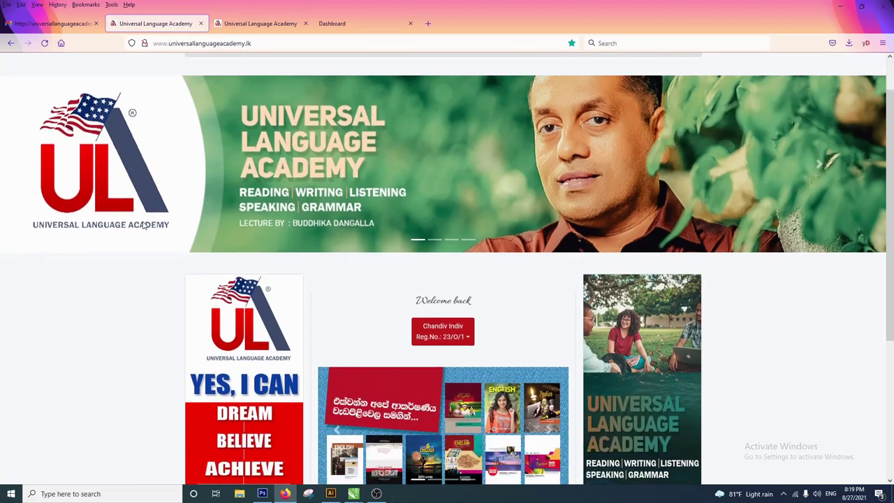
pyautogui.scroll(1, 334, 263)
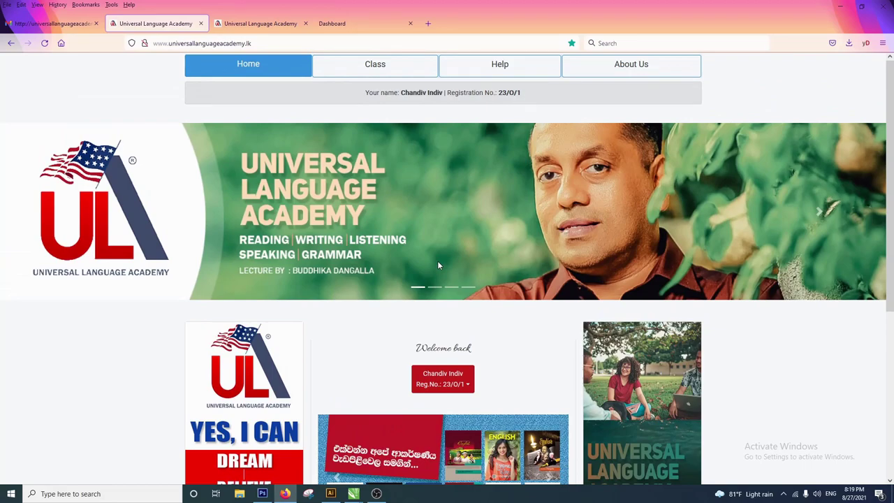
pyautogui.scroll(-1, 454, 308)
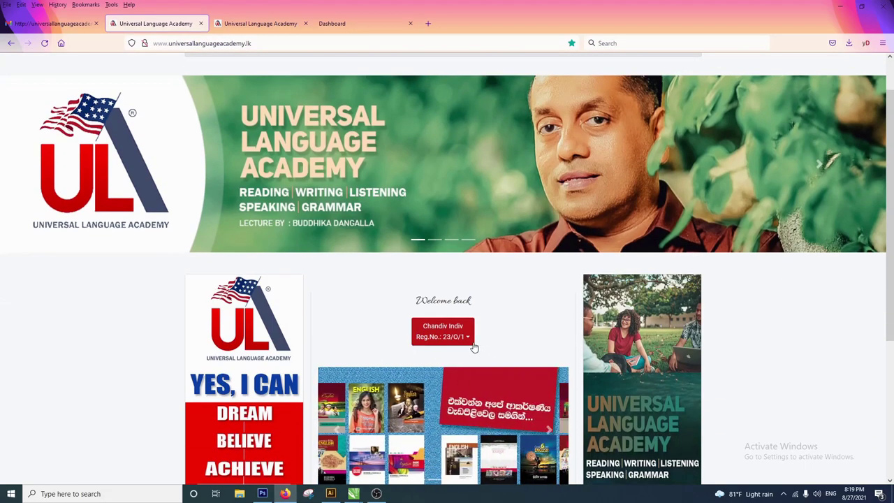
# - Log out from the name menu, view the Register Now form, then return to the home page
pyautogui.click(469, 339)
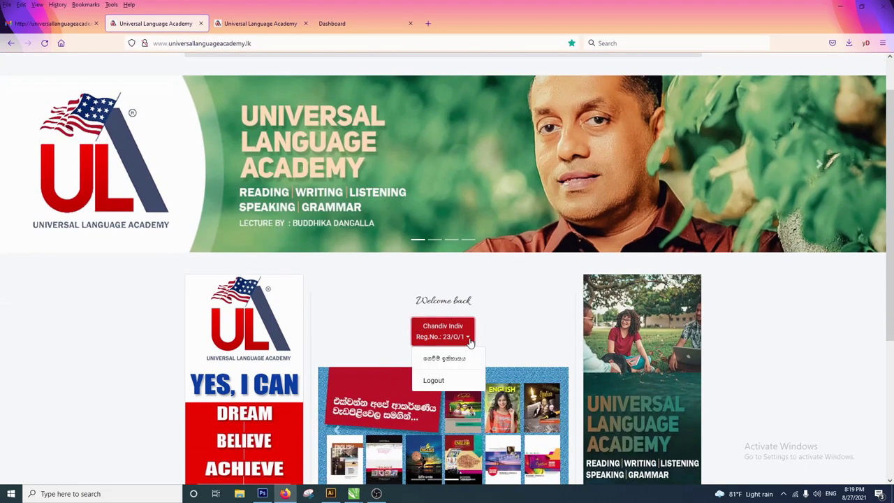
pyautogui.click(433, 381)
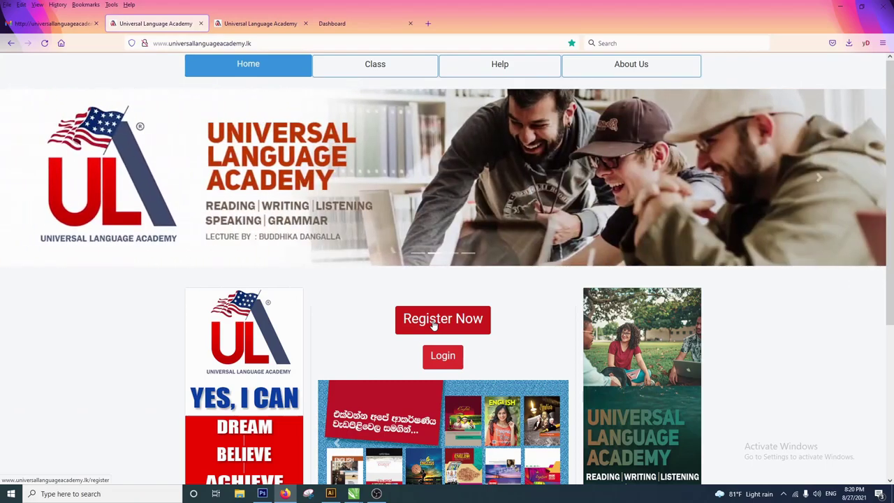
pyautogui.click(434, 325)
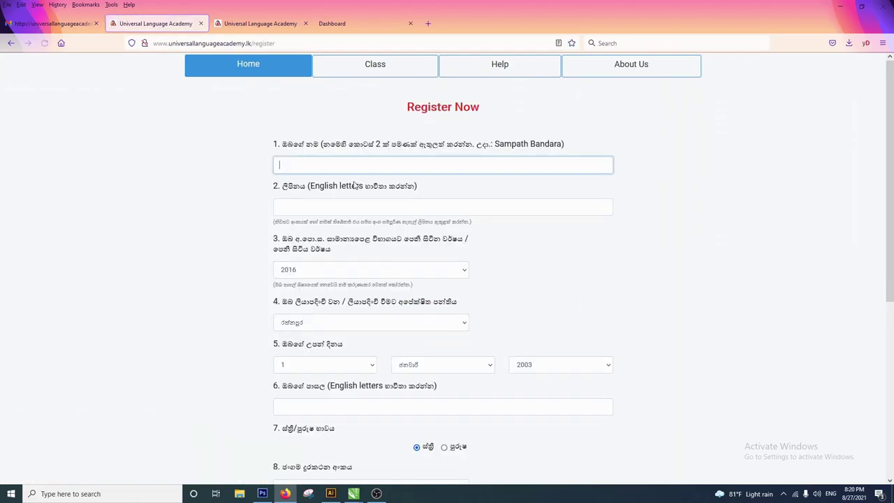
pyautogui.scroll(-5, 333, 248)
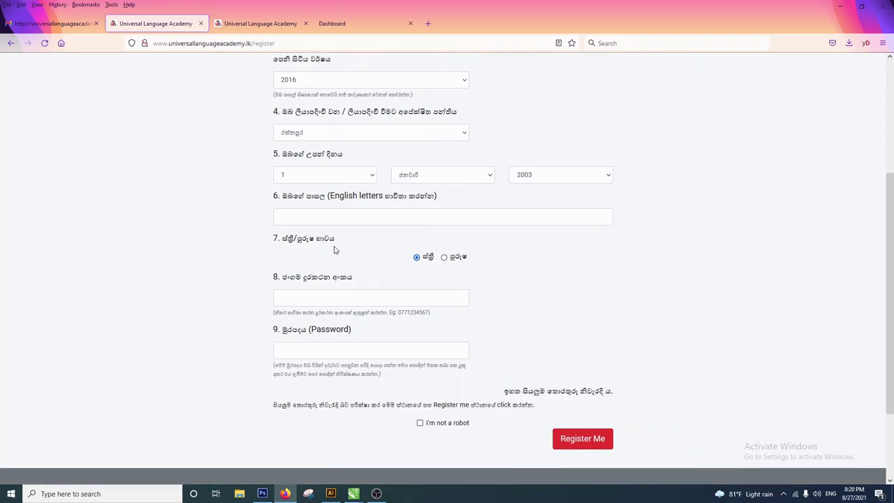
pyautogui.click(301, 302)
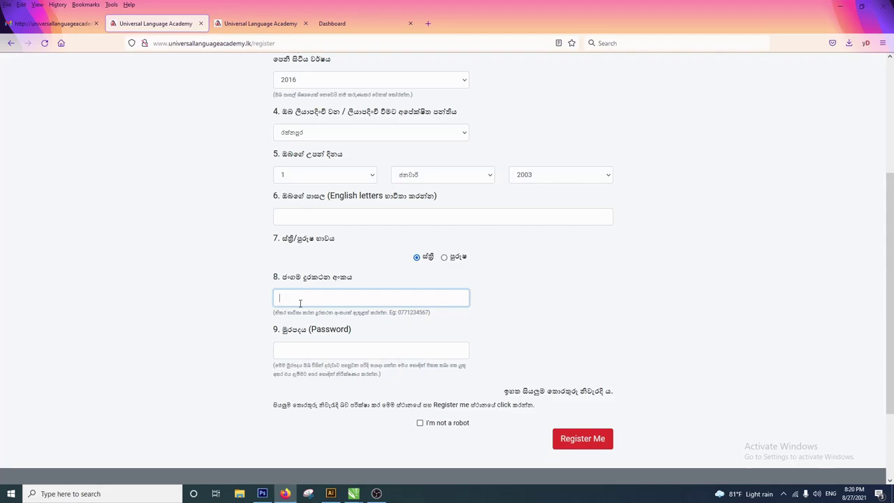
pyautogui.scroll(3, 300, 302)
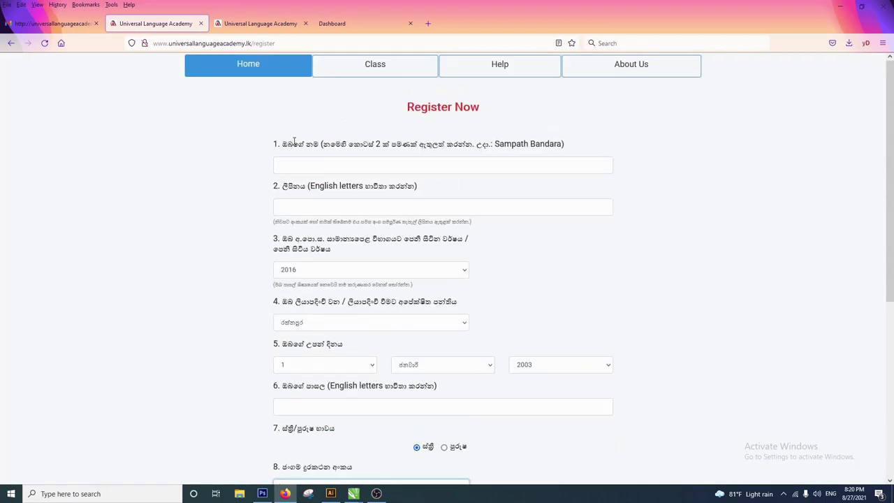
pyautogui.click(254, 74)
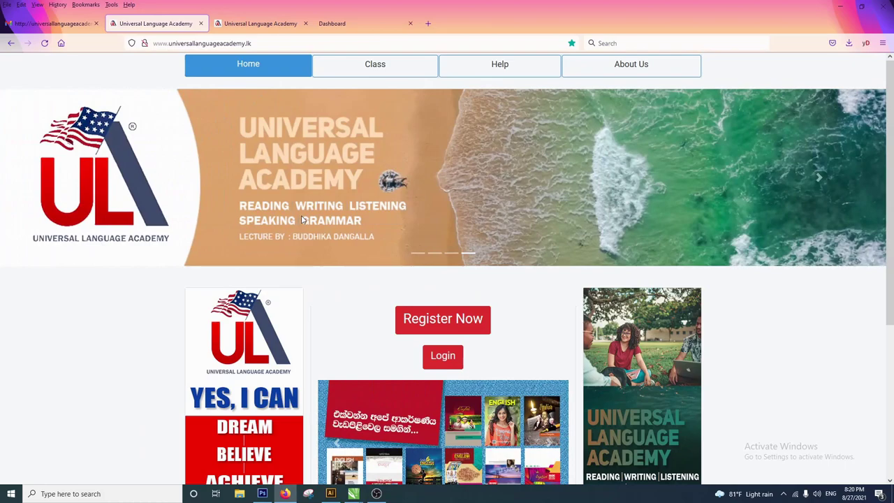
# - Open the login page and dismiss the saved-logins suggestion list
pyautogui.click(445, 357)
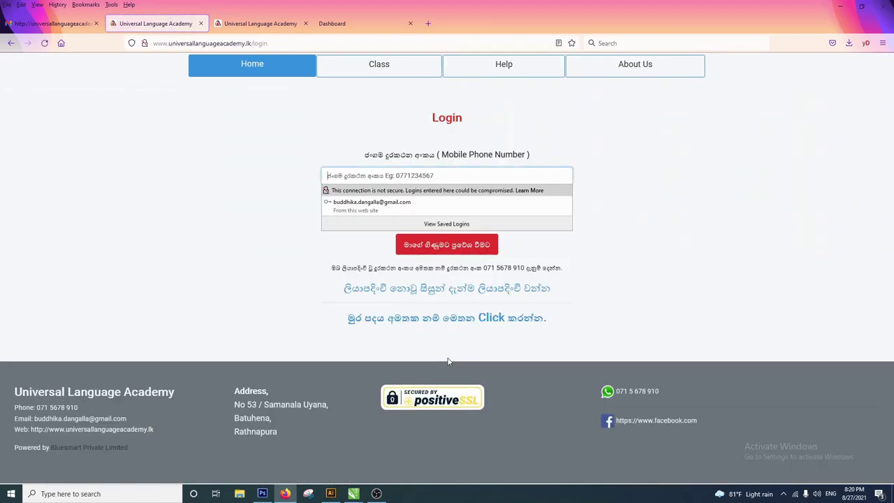
pyautogui.click(259, 255)
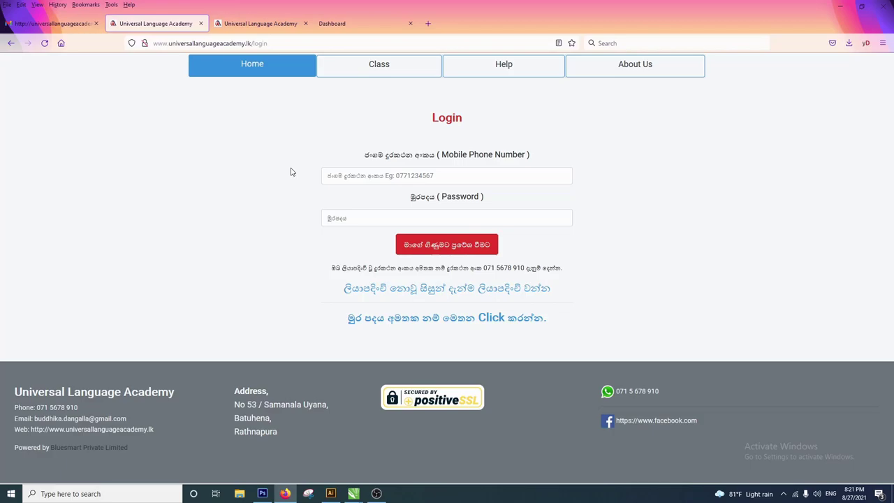
pyautogui.press('Tab')
pyautogui.press('Escape')
# - Enter the student's mobile number in the phone field, correcting a mistyped digit
pyautogui.click(338, 175)
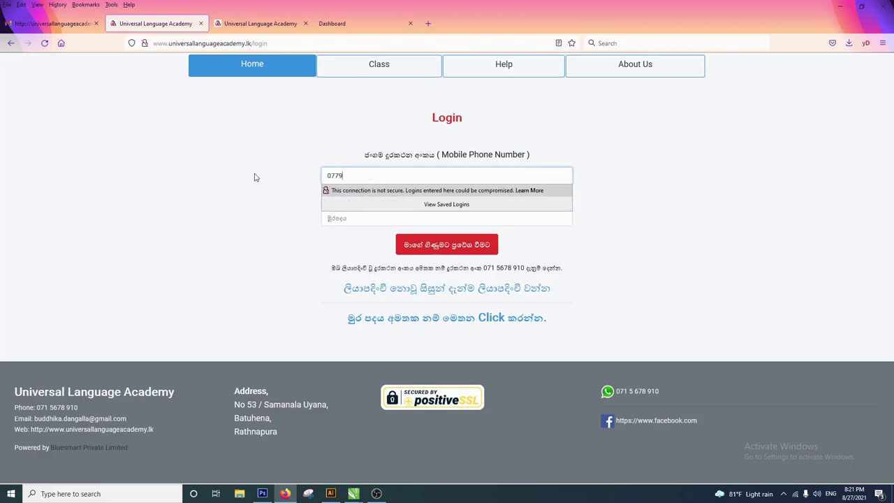
# - Enter the nine-character account password and dismiss the insecure-connection warning
pyautogui.click(255, 177)
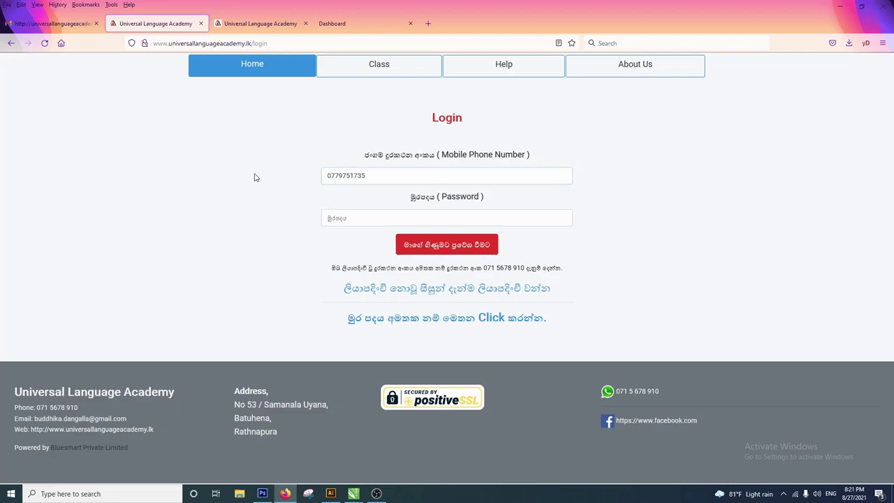
pyautogui.click(339, 225)
pyautogui.write('*********')
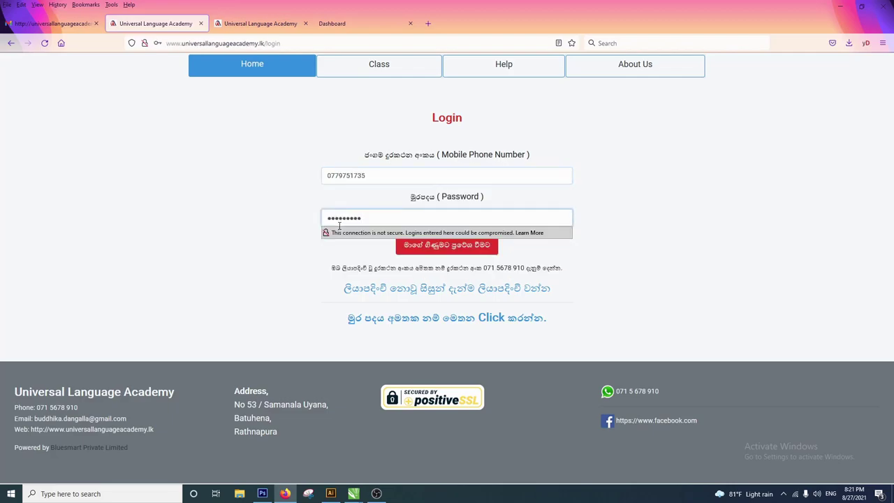
pyautogui.click(247, 230)
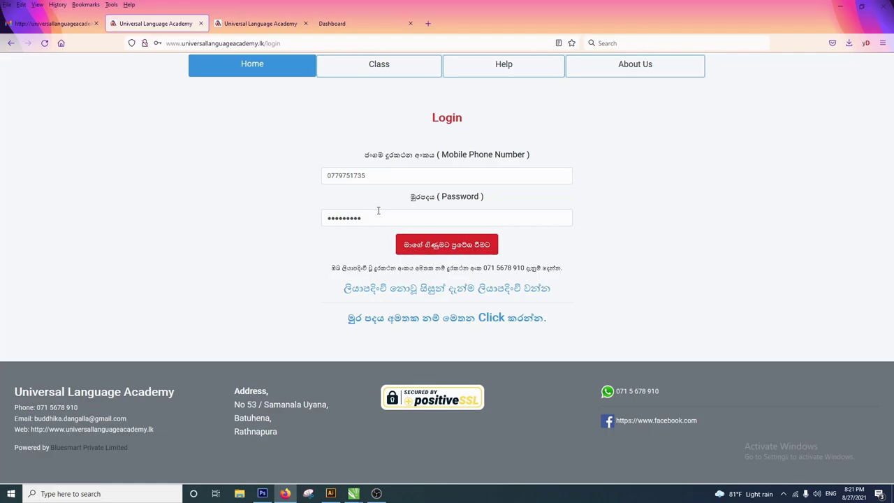
# - Submit the phone-and-password login, decline Firefox's save-login offer, and return to Home
pyautogui.click(433, 245)
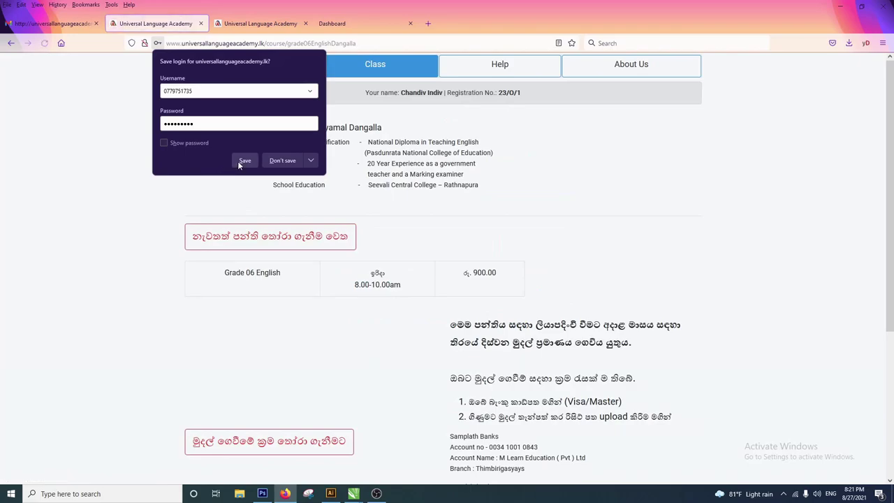
pyautogui.click(240, 162)
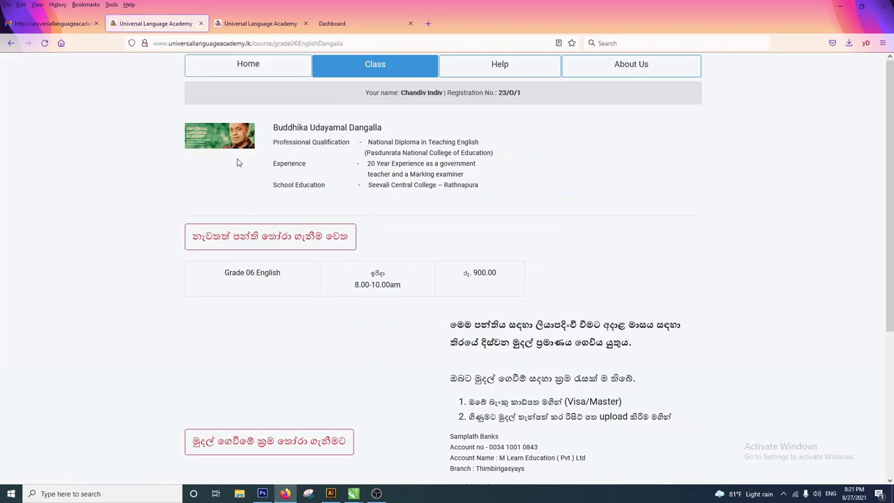
pyautogui.click(234, 69)
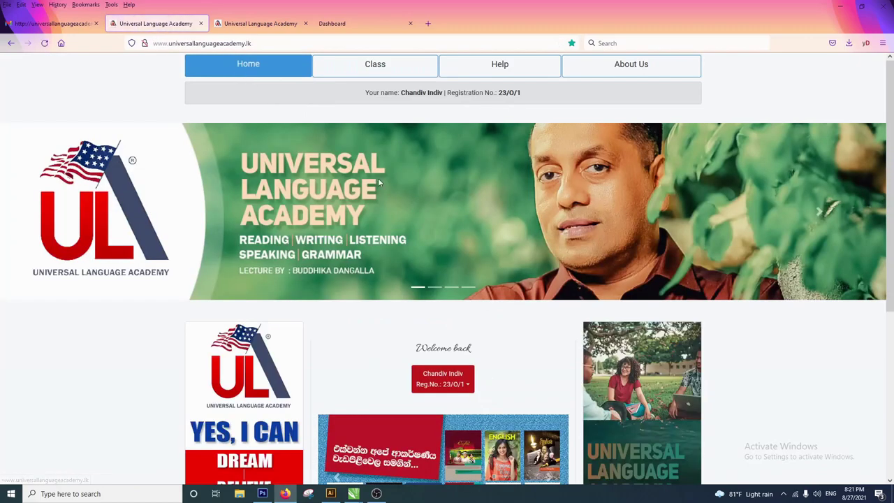